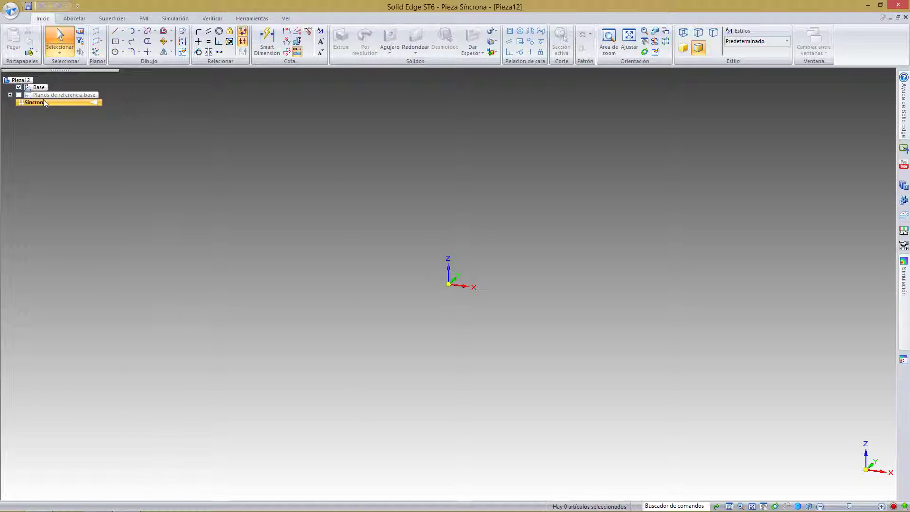
# Step: Show the base reference planes and sketch a rectangle about 19 mm high on the horizontal XY plane
pyautogui.click(19, 95)
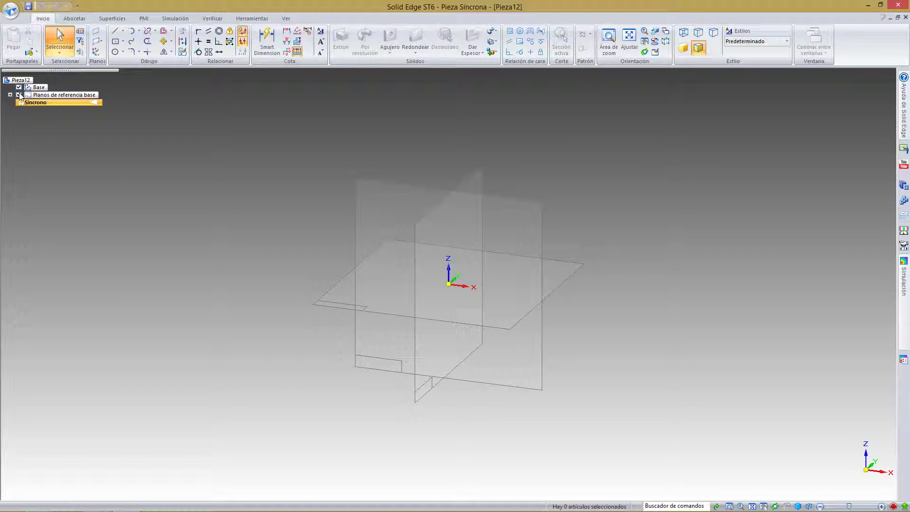
pyautogui.click(115, 41)
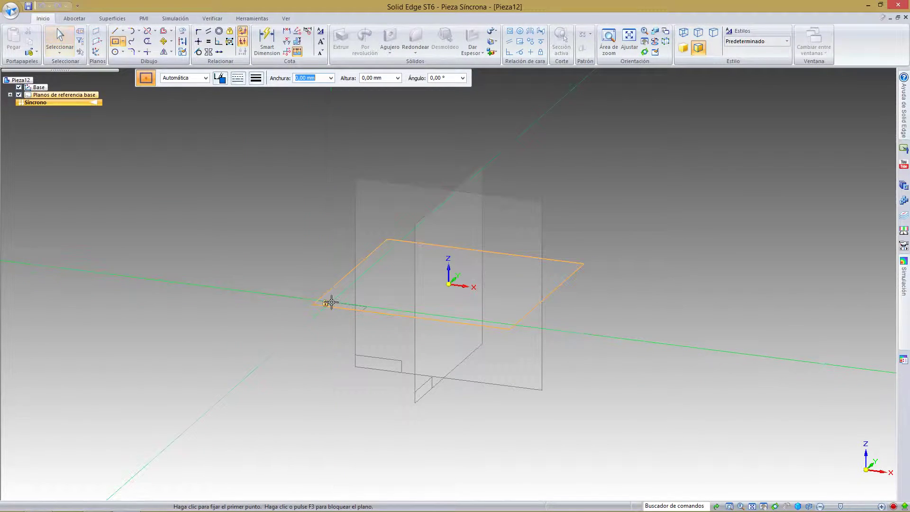
pyautogui.press('F3')
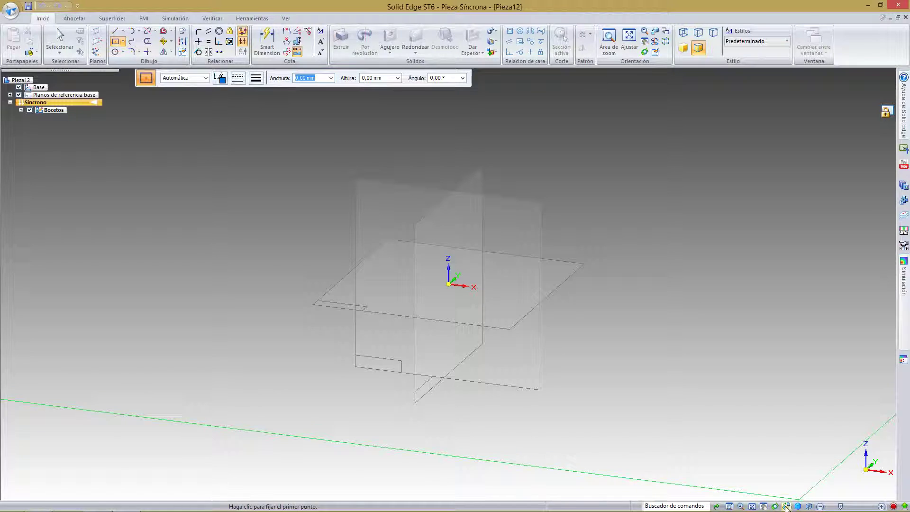
pyautogui.moveTo(372, 213); pyautogui.dragTo(291, 151)
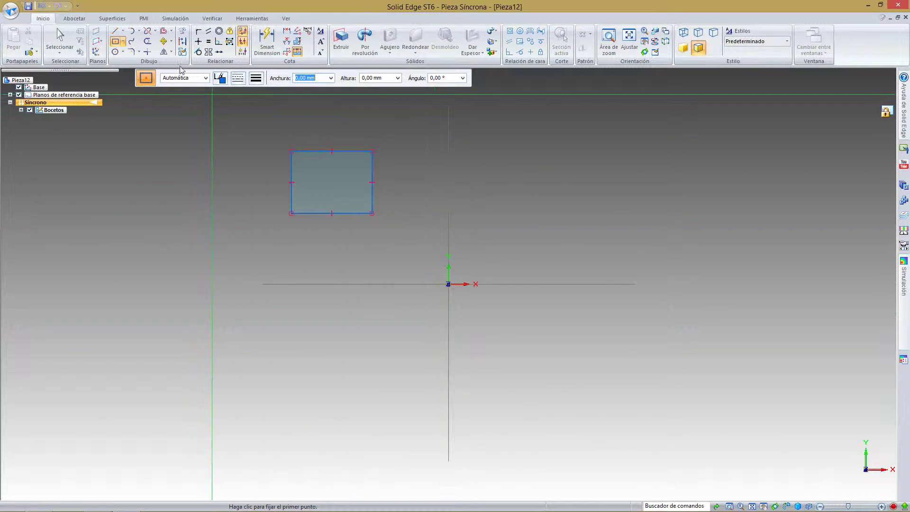
# Step: Dimension the rectangle to 20 mm wide and 70 mm high
pyautogui.click(263, 44)
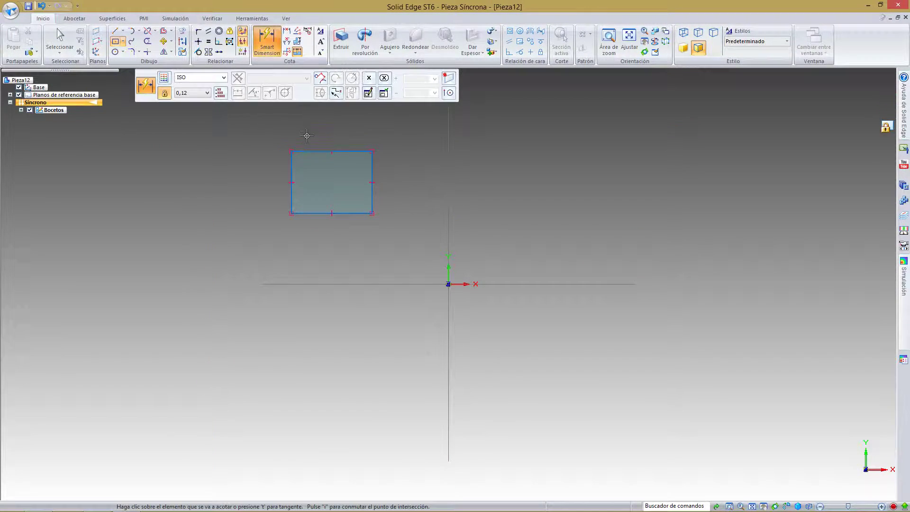
pyautogui.click(322, 150)
pyautogui.click(328, 131)
pyautogui.write('20')
pyautogui.press('Return')
pyautogui.click(291, 171)
pyautogui.click(239, 168)
pyautogui.write('40')
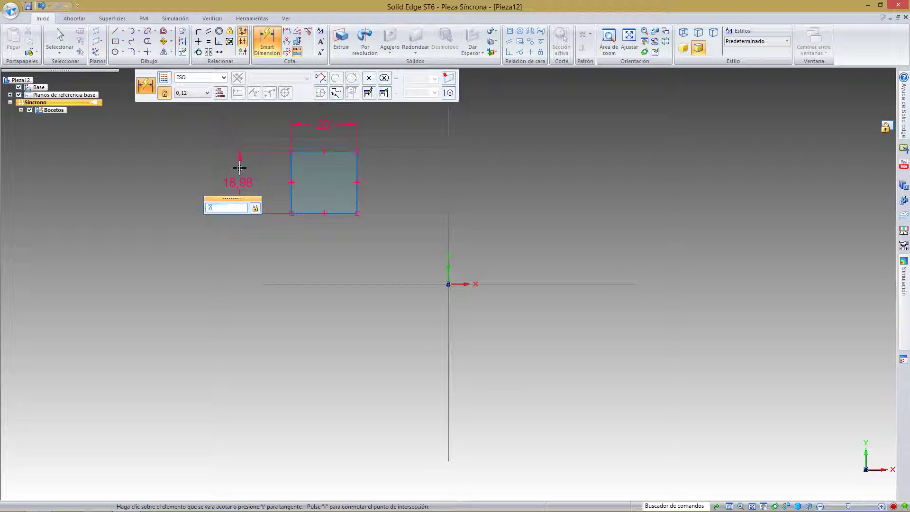
pyautogui.press('Return')
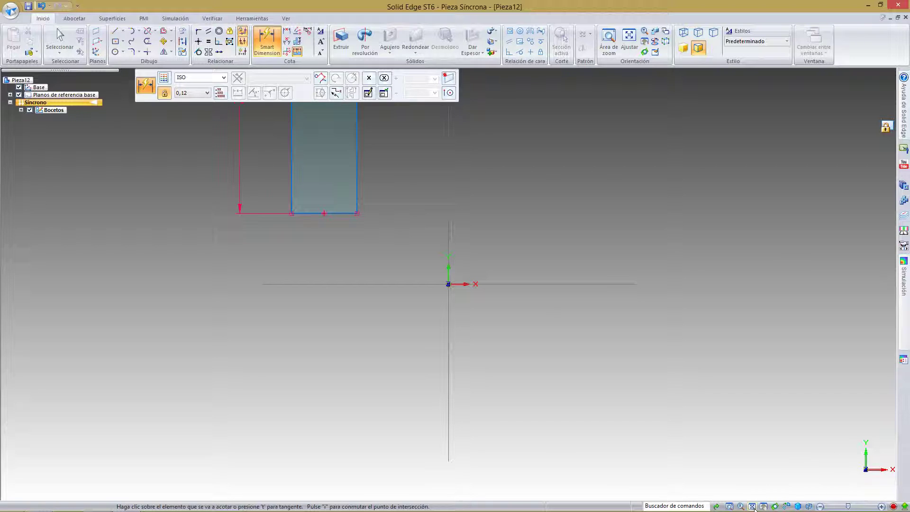
# Step: Sketch a second rectangle about 74 mm by 26 mm, starting at the upper-right corner of the tall rectangle
pyautogui.click(752, 506)
pyautogui.click(122, 41)
pyautogui.click(129, 53)
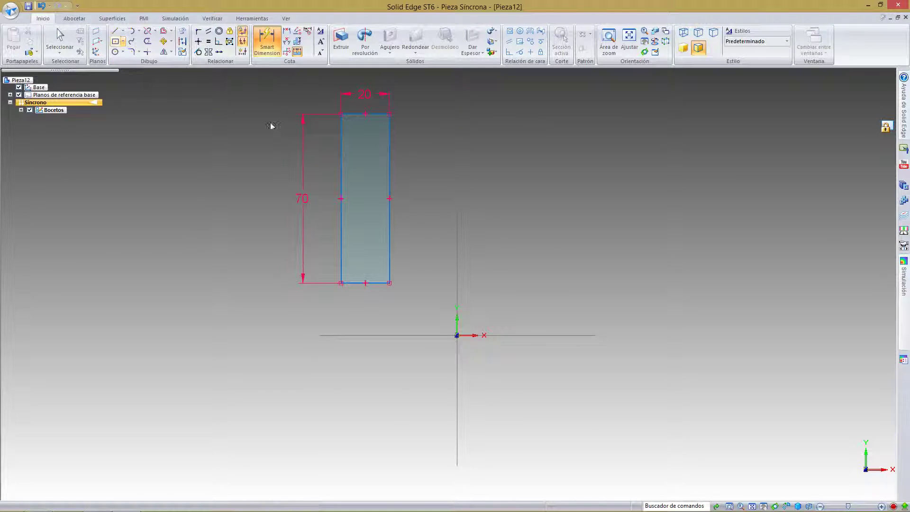
pyautogui.click(389, 114)
pyautogui.click(567, 176)
pyautogui.press('Escape')
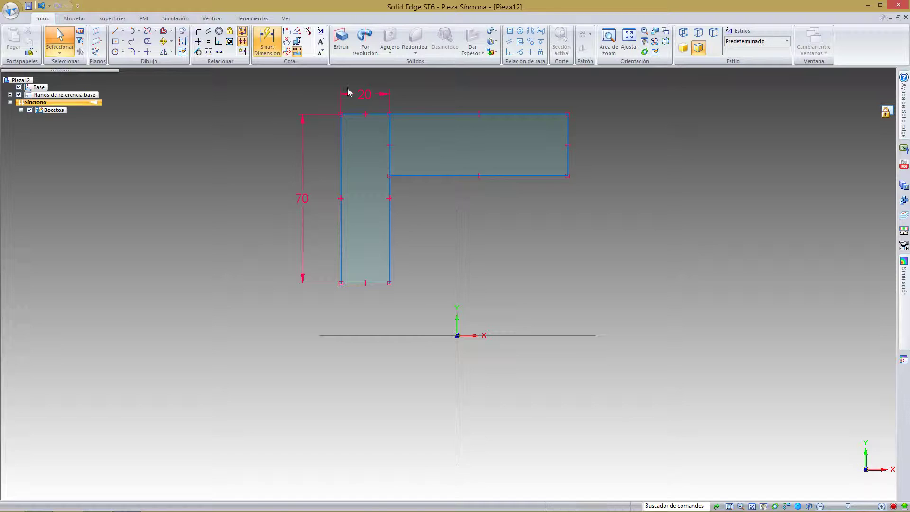
# Step: Dimension the second rectangle to 50 mm long and 20 mm high
pyautogui.click(266, 41)
pyautogui.click(497, 111)
pyautogui.click(552, 97)
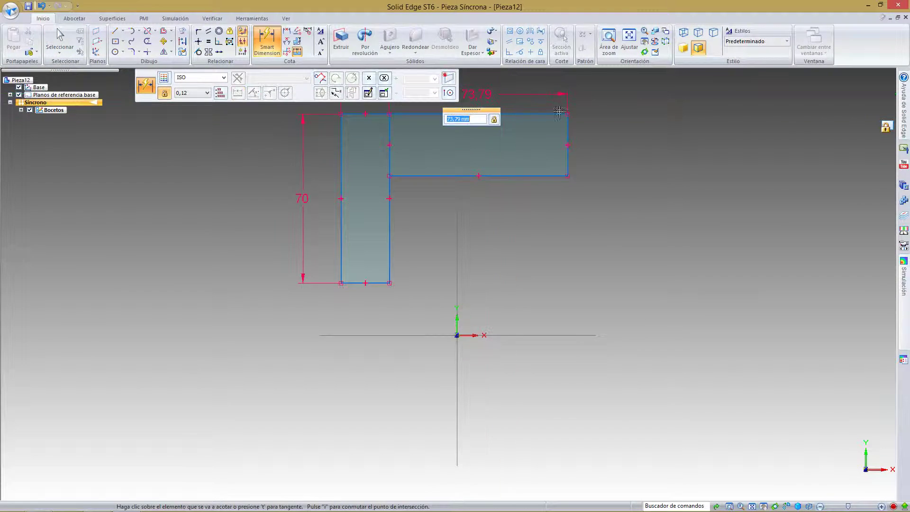
pyautogui.write('50')
pyautogui.press('Return')
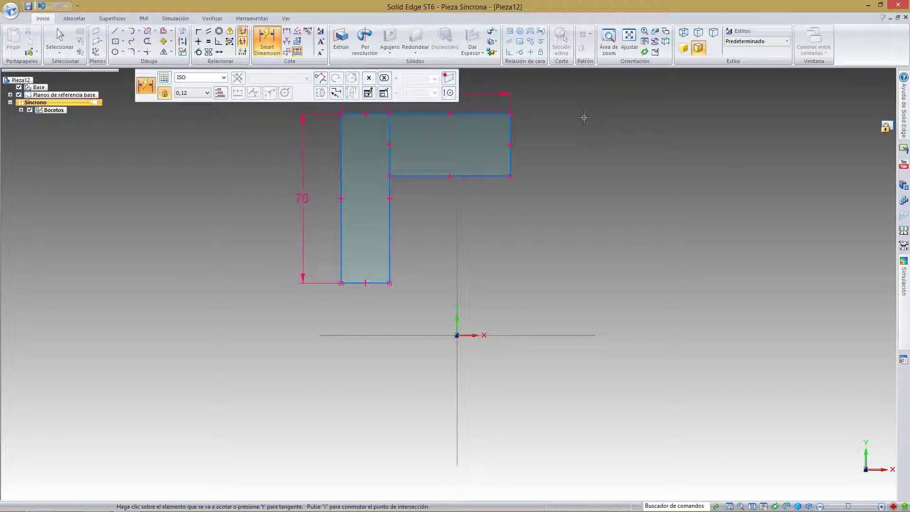
pyautogui.click(510, 142)
pyautogui.click(557, 136)
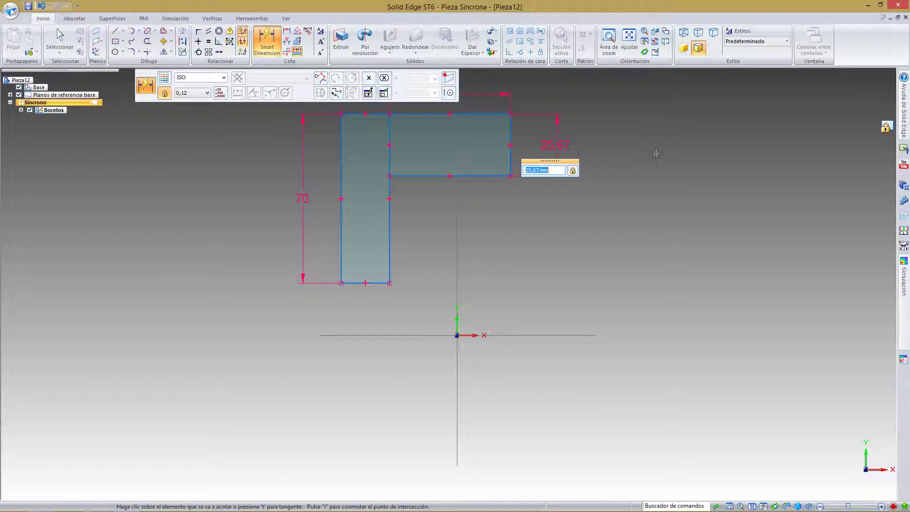
pyautogui.write('20')
pyautogui.press('Return')
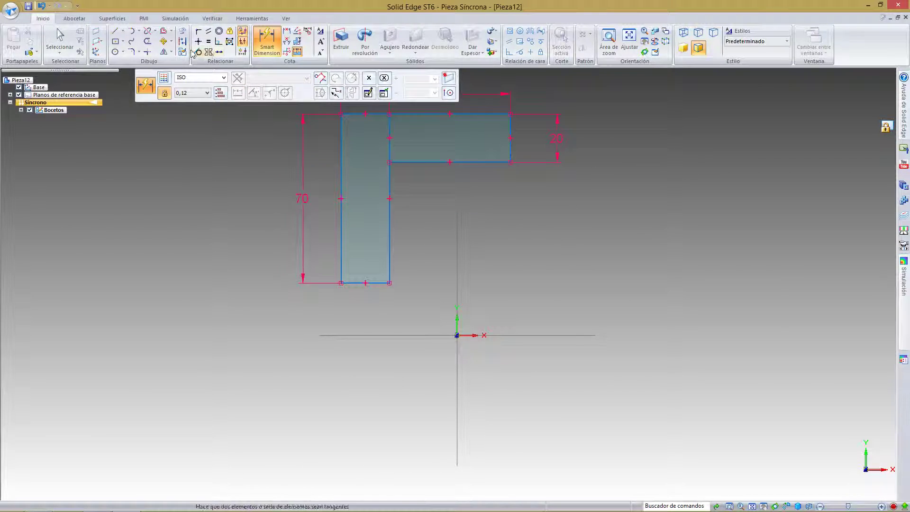
# Step: Trim the edge shared by the two rectangles to form a single L-shaped profile
pyautogui.click(147, 41)
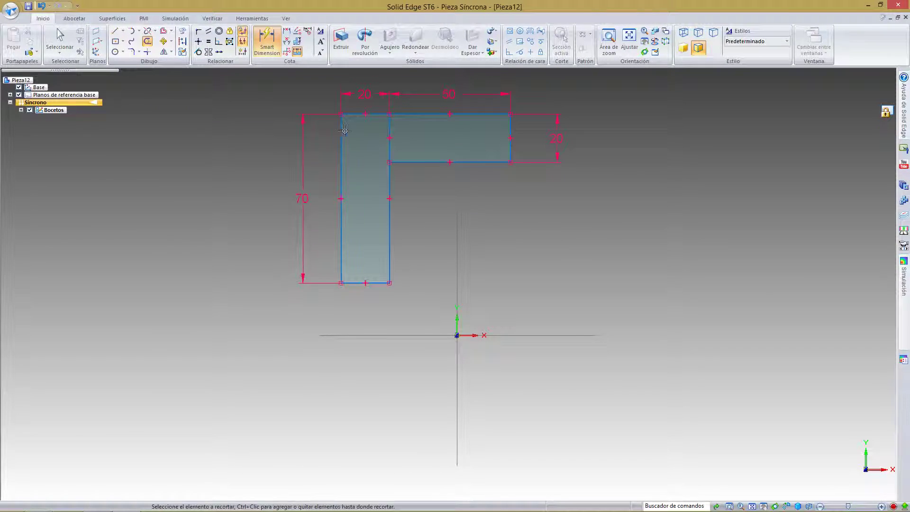
pyautogui.click(389, 128)
pyautogui.press('Escape')
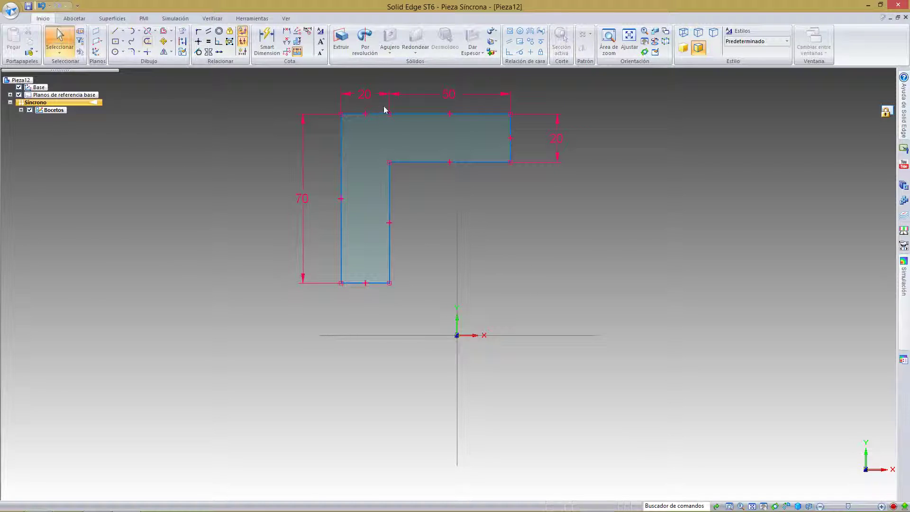
# Step: Delete the four length and height dimensions from the L-shaped sketch
pyautogui.click(405, 99)
pyautogui.press('Delete')
pyautogui.click(558, 137)
pyautogui.press('Delete')
pyautogui.click(395, 106)
pyautogui.press('Delete')
pyautogui.click(305, 171)
pyautogui.press('Delete')
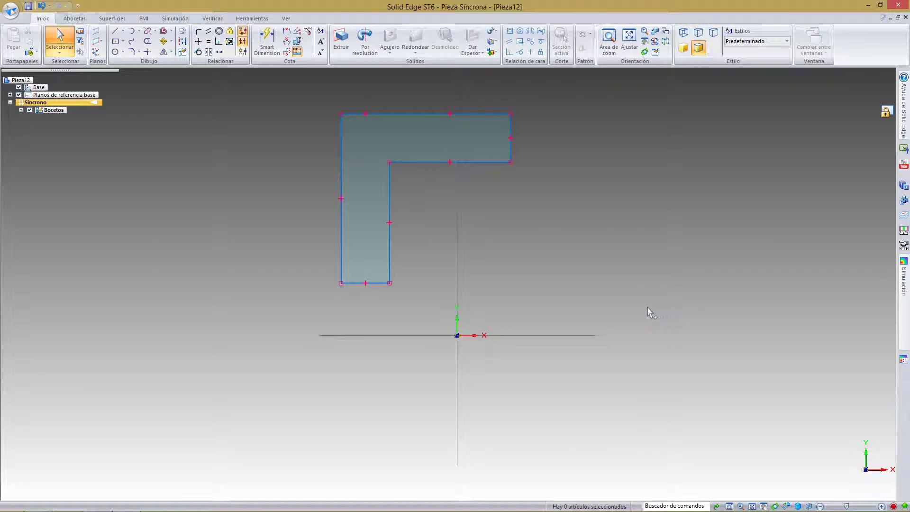
# Step: Extrude the L-shaped profile 30 mm into a solid
pyautogui.hotkey('ctrl', 'i')
pyautogui.click(267, 43)
pyautogui.press('Escape')
pyautogui.click(341, 40)
pyautogui.click(468, 182)
pyautogui.rightClick(627, 212)
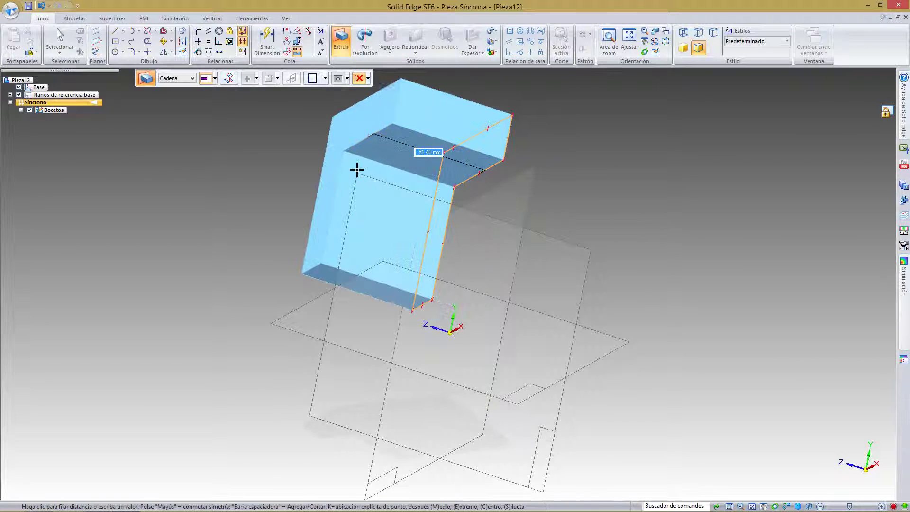
pyautogui.click(361, 188)
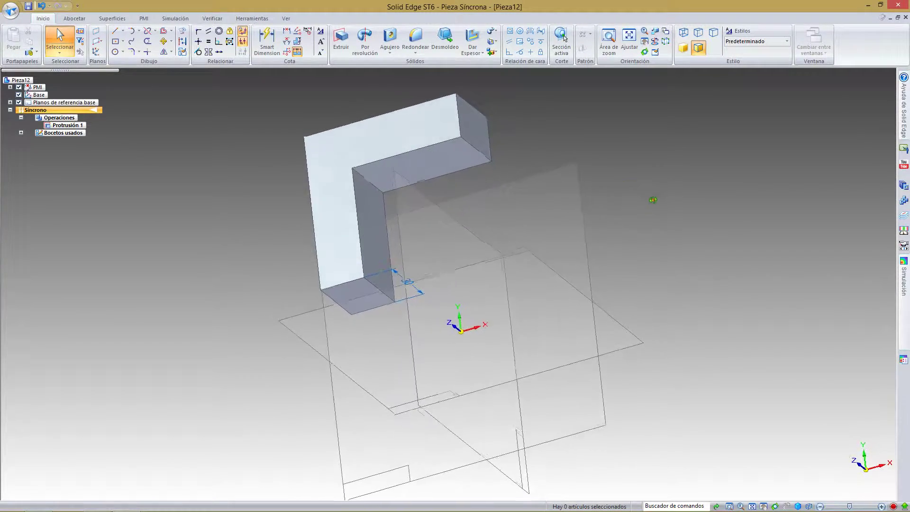
# Step: Create a new simulation study of type Estático lineal with a Tetraédrico mesh, keeping the default solver and result options
pyautogui.moveTo(639, 256); pyautogui.dragTo(663, 259, button='middle')
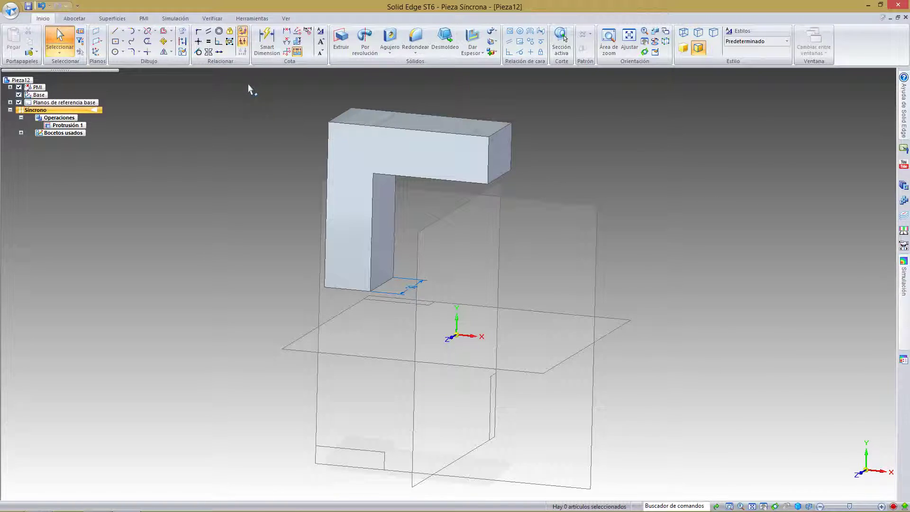
pyautogui.moveTo(620, 297)
pyautogui.mouseDown(button='middle')
pyautogui.moveTo(626, 250)
pyautogui.moveTo(604, 199)
pyautogui.moveTo(592, 208)
pyautogui.moveTo(585, 199)
pyautogui.moveTo(568, 204)
pyautogui.mouseUp(button='middle')
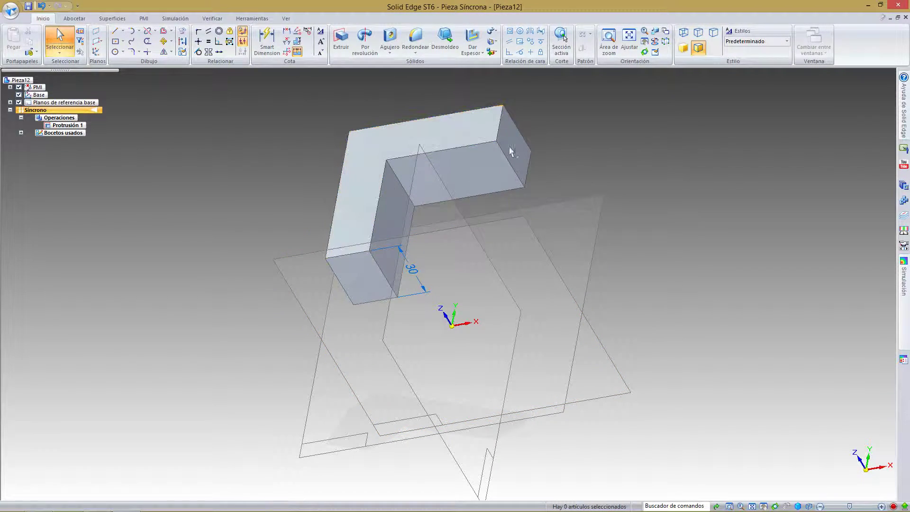
pyautogui.moveTo(615, 253); pyautogui.dragTo(629, 288, button='middle')
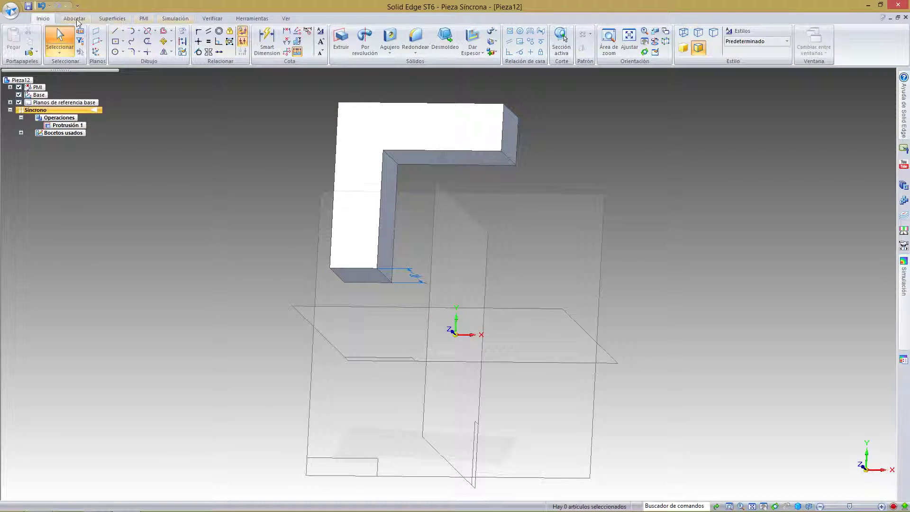
pyautogui.click(175, 18)
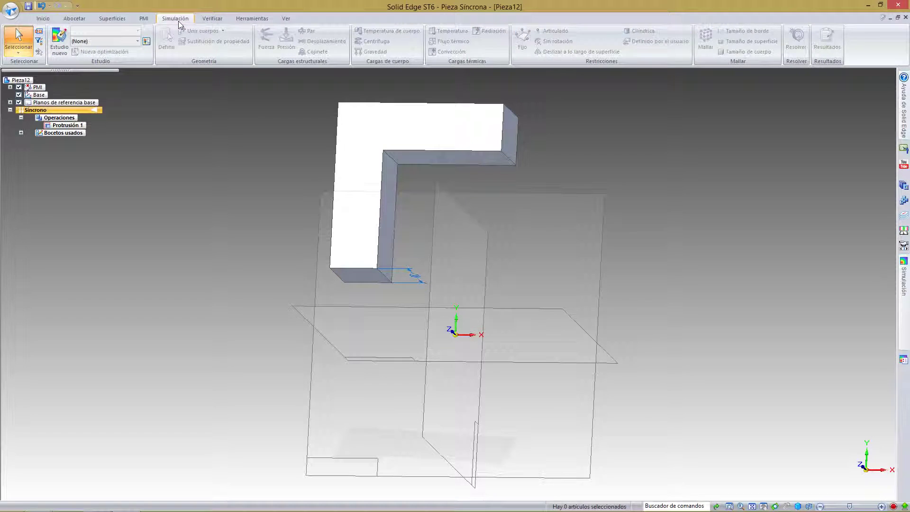
pyautogui.click(63, 42)
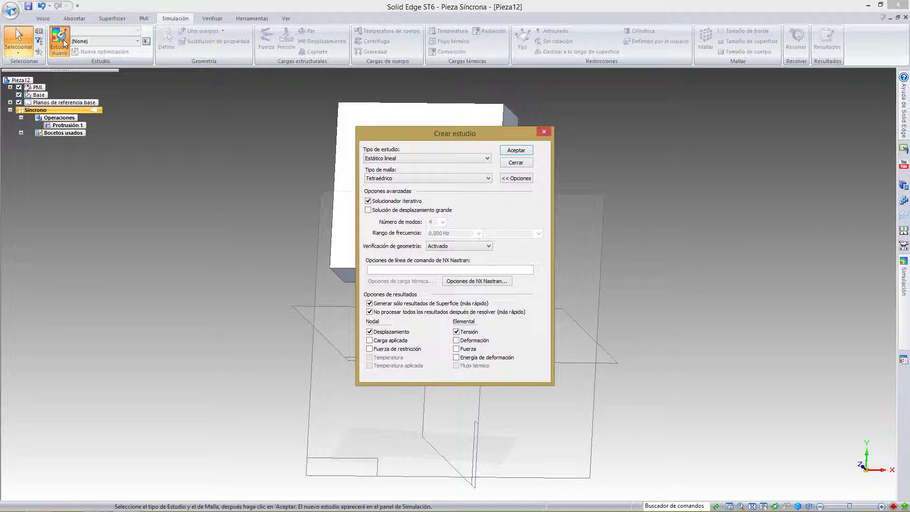
pyautogui.click(516, 178)
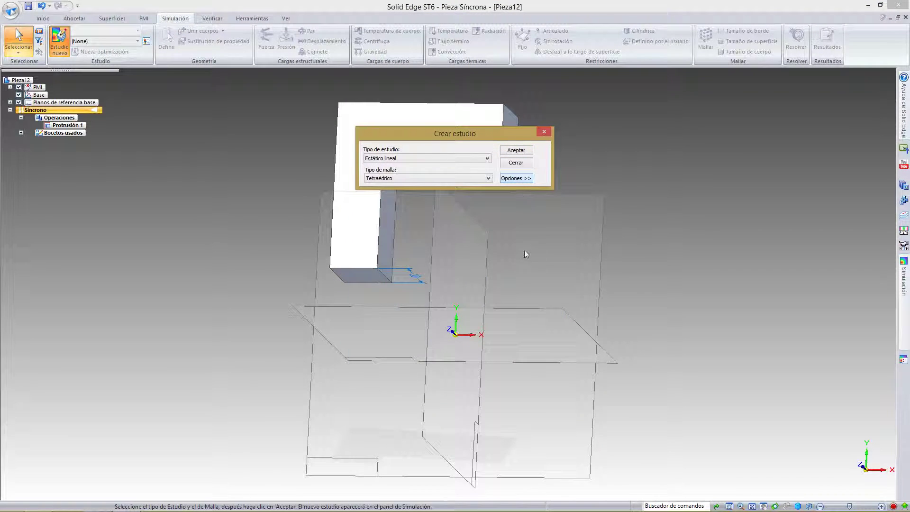
pyautogui.click(516, 178)
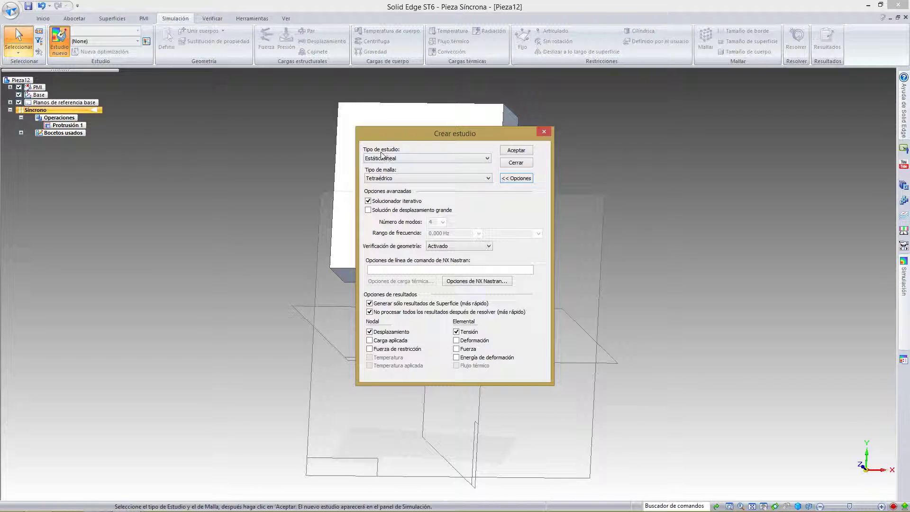
pyautogui.click(393, 159)
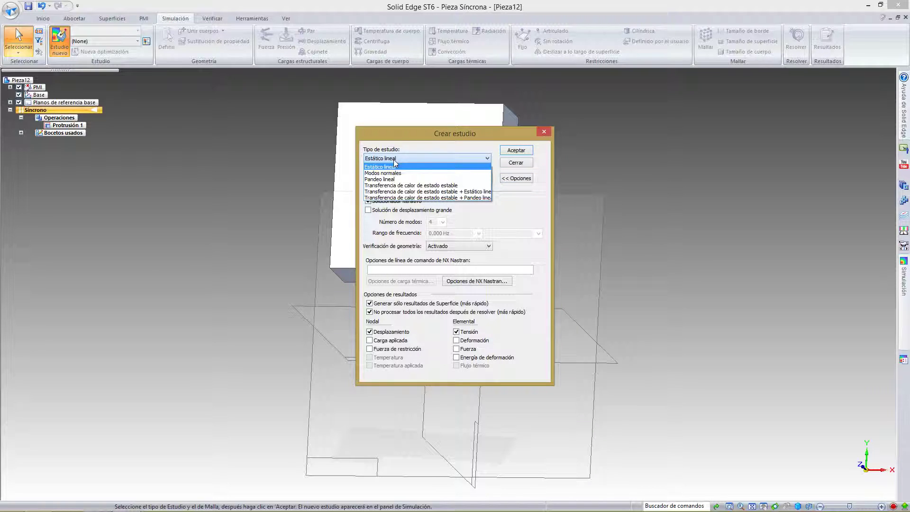
pyautogui.click(393, 161)
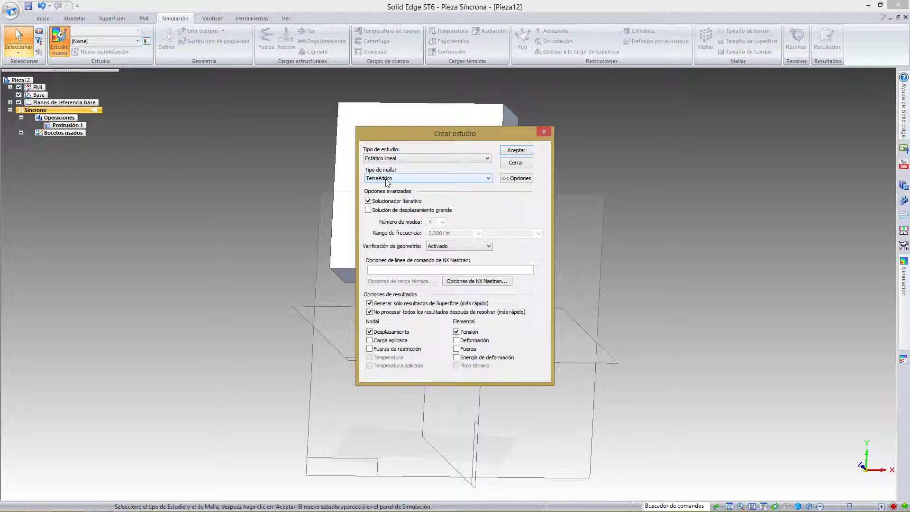
pyautogui.click(510, 151)
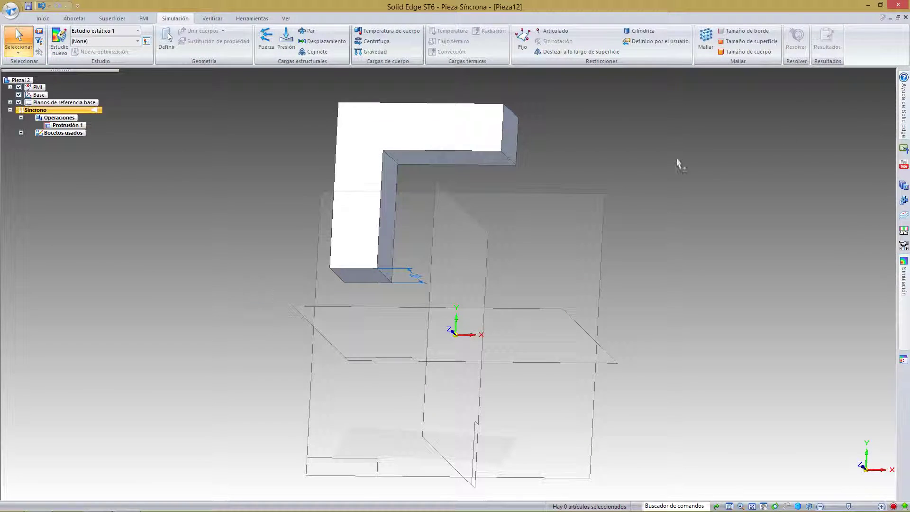
# Step: Assign the material Steel to the static study and apply it to the model
pyautogui.moveTo(905, 324)
pyautogui.moveTo(903, 289)
pyautogui.click(844, 121)
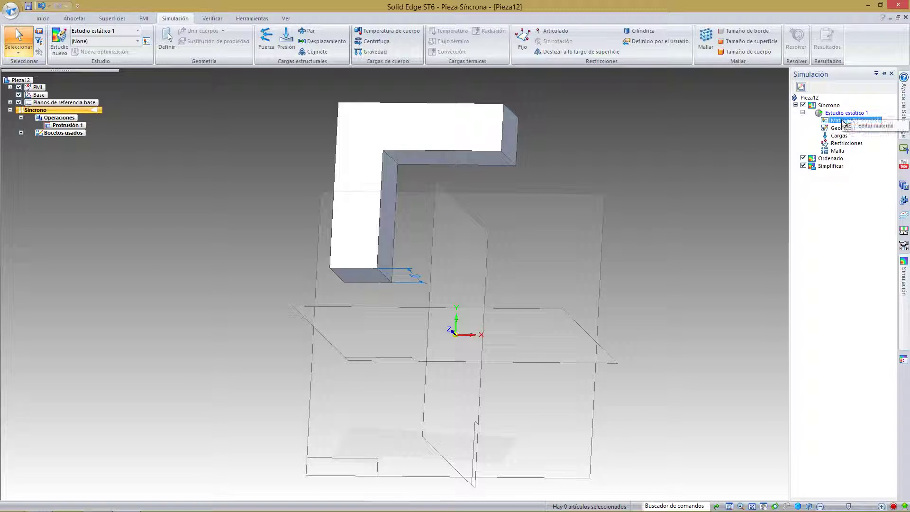
pyautogui.doubleClick(843, 121)
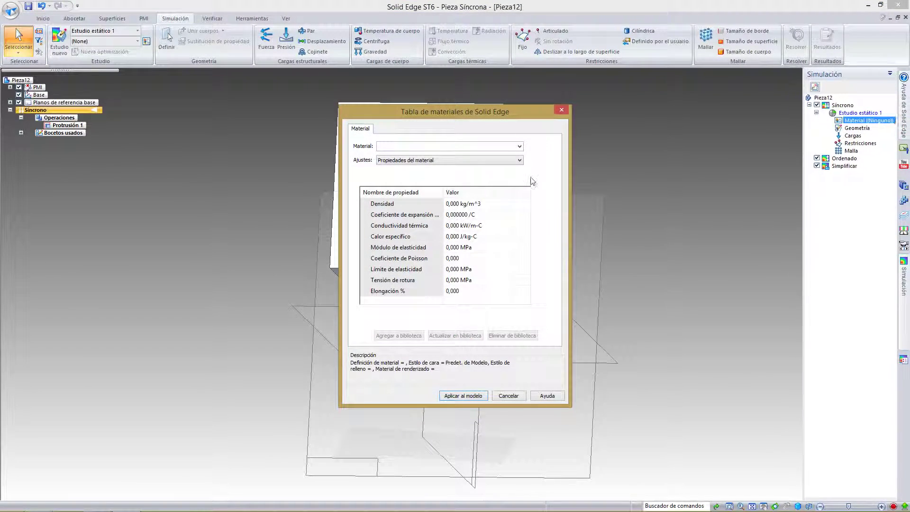
pyautogui.click(519, 146)
pyautogui.moveTo(519, 176); pyautogui.dragTo(520, 266)
pyautogui.click(463, 264)
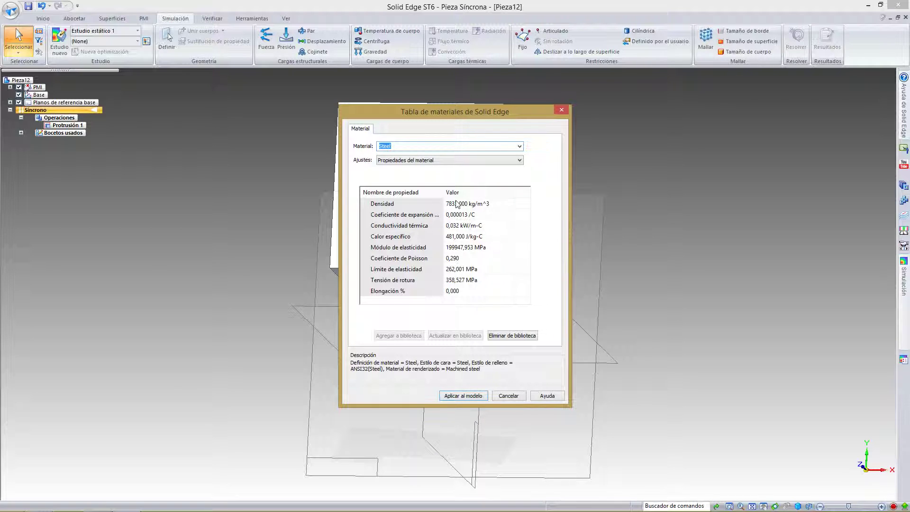
pyautogui.click(466, 397)
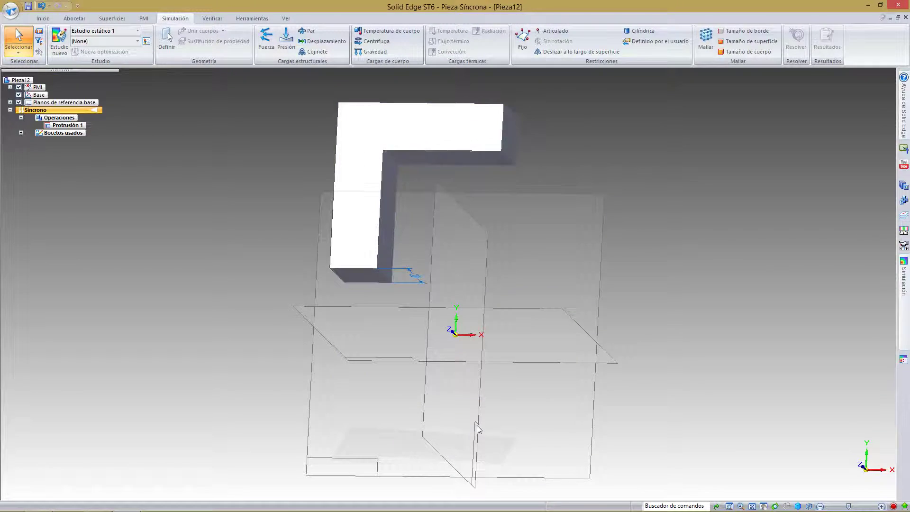
# Step: Define the study's geometry by including the L-shaped solid body in Estudio estático 1
pyautogui.moveTo(662, 264); pyautogui.dragTo(638, 248, button='middle')
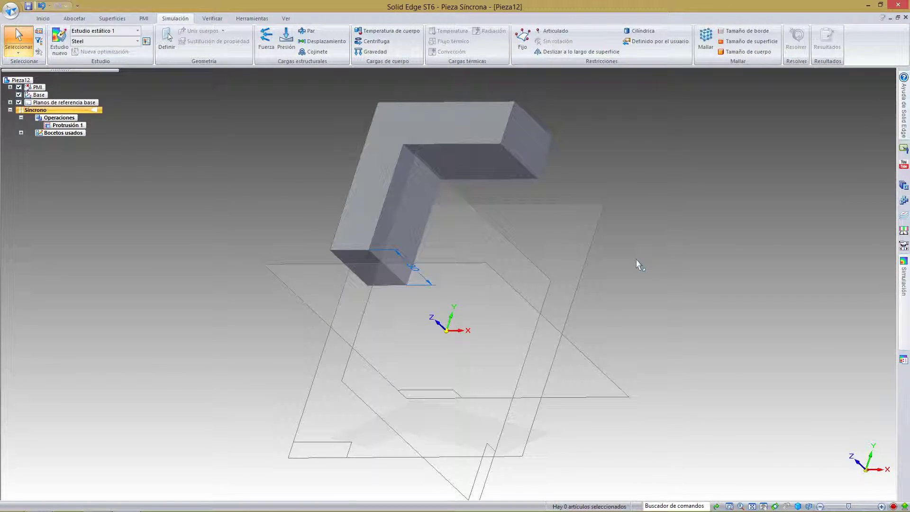
pyautogui.click(904, 303)
pyautogui.click(843, 127)
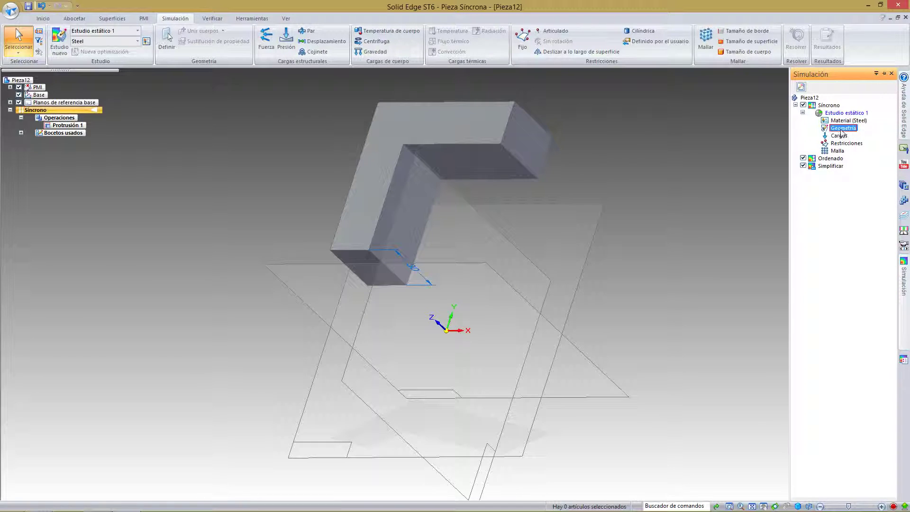
pyautogui.rightClick(841, 134)
pyautogui.click(850, 139)
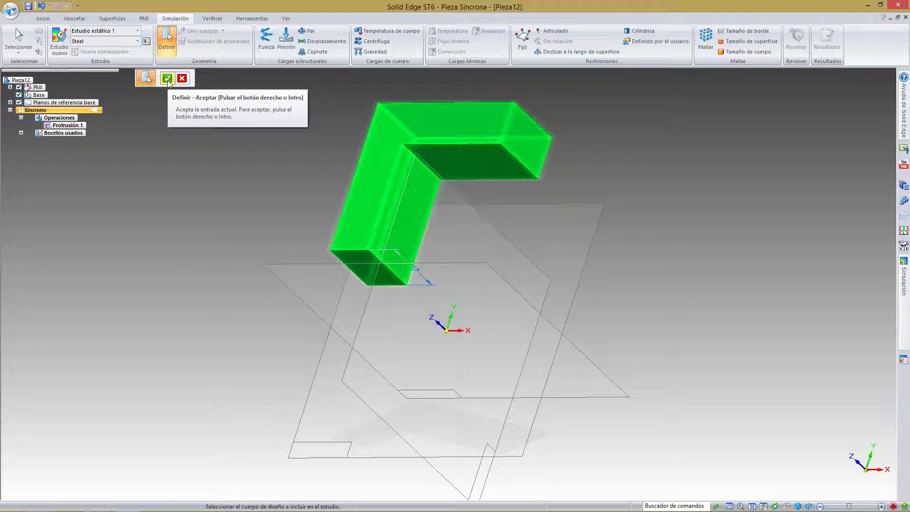
pyautogui.click(167, 78)
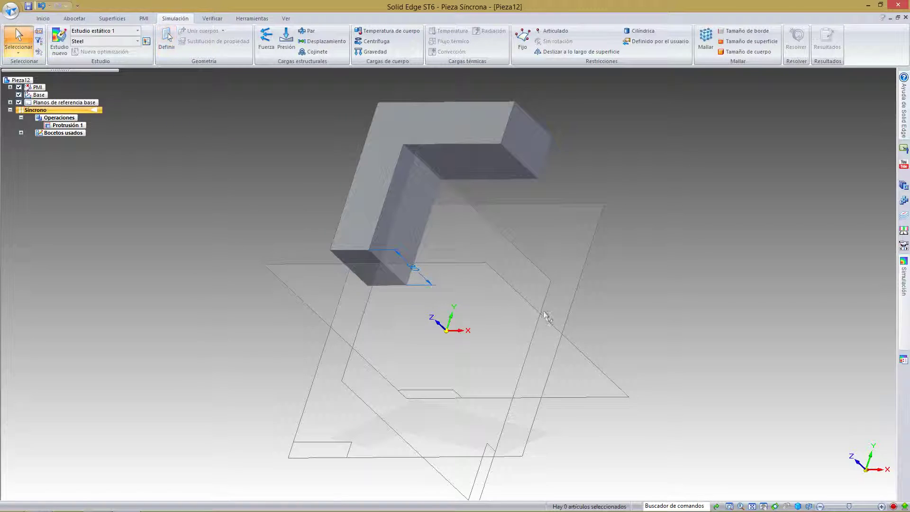
# Step: Apply a 1000 N structural force to the front edge at the horizontal arm's free end, reversing its direction to point toward negative Z
pyautogui.moveTo(905, 294)
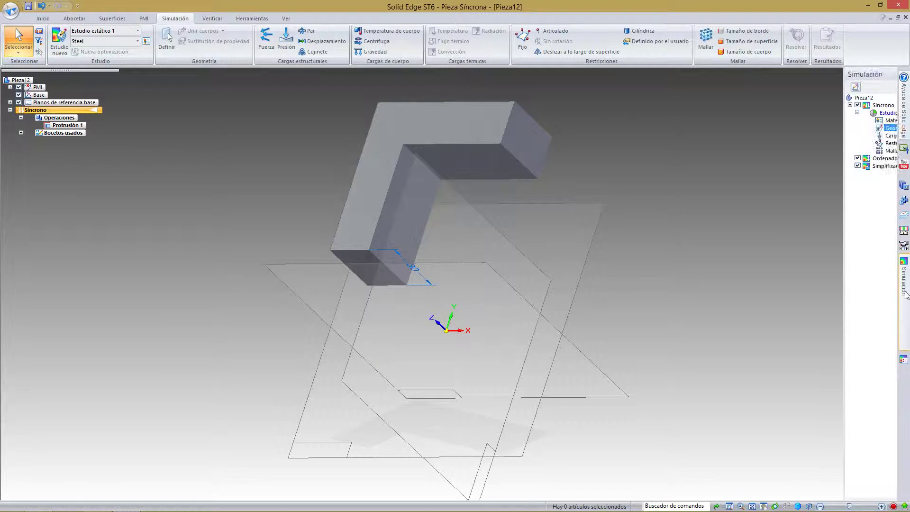
pyautogui.click(838, 136)
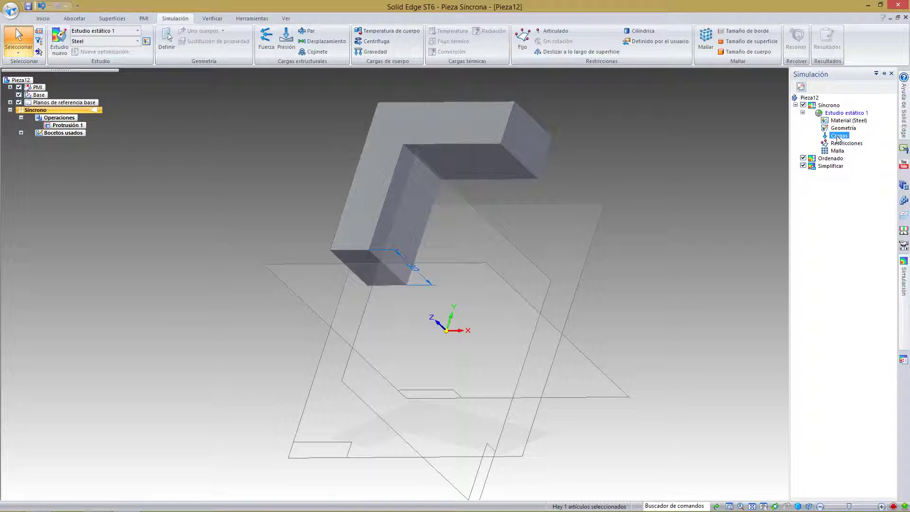
pyautogui.rightClick(838, 138)
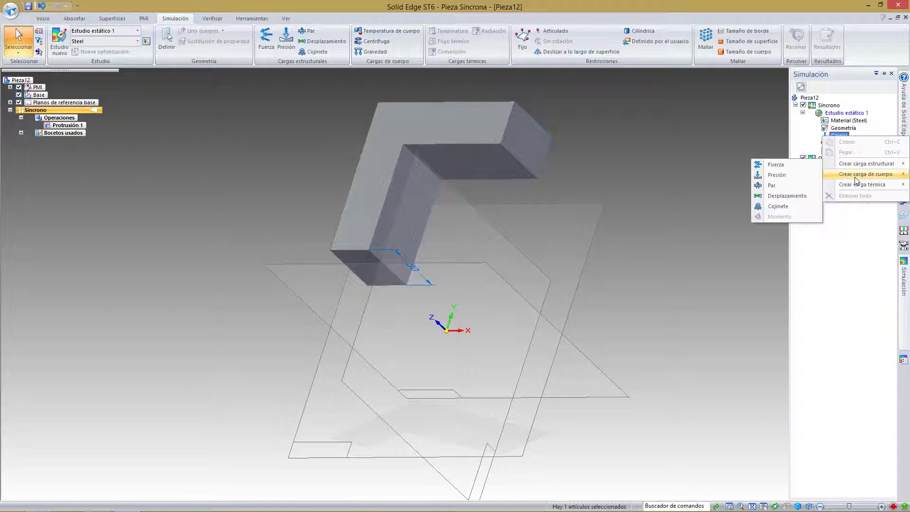
pyautogui.moveTo(855, 178)
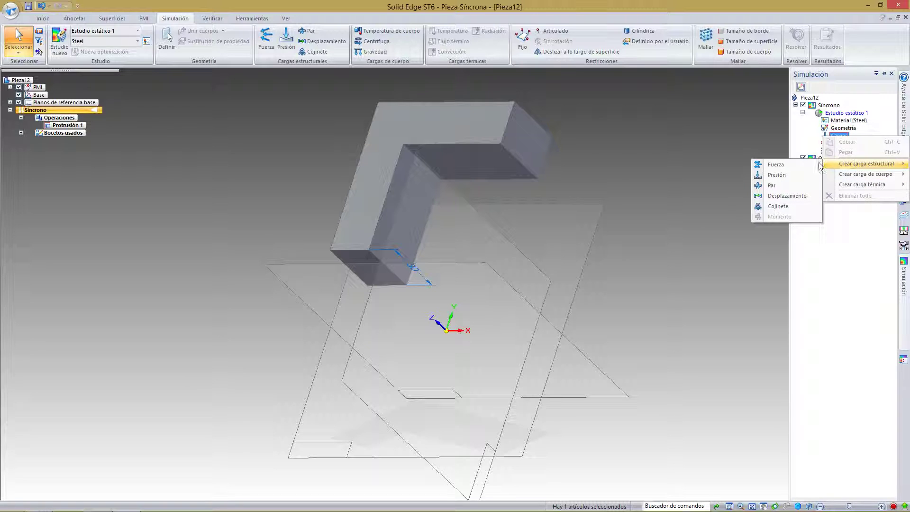
pyautogui.click(785, 164)
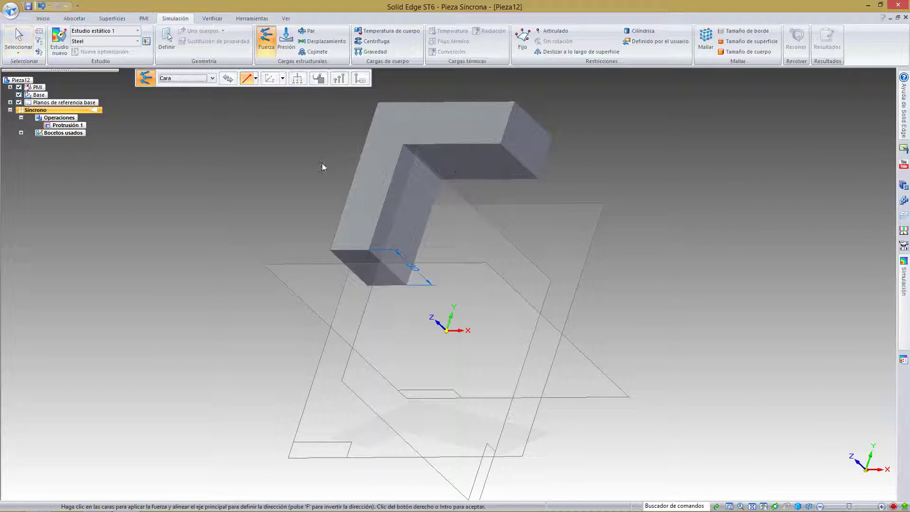
pyautogui.click(208, 78)
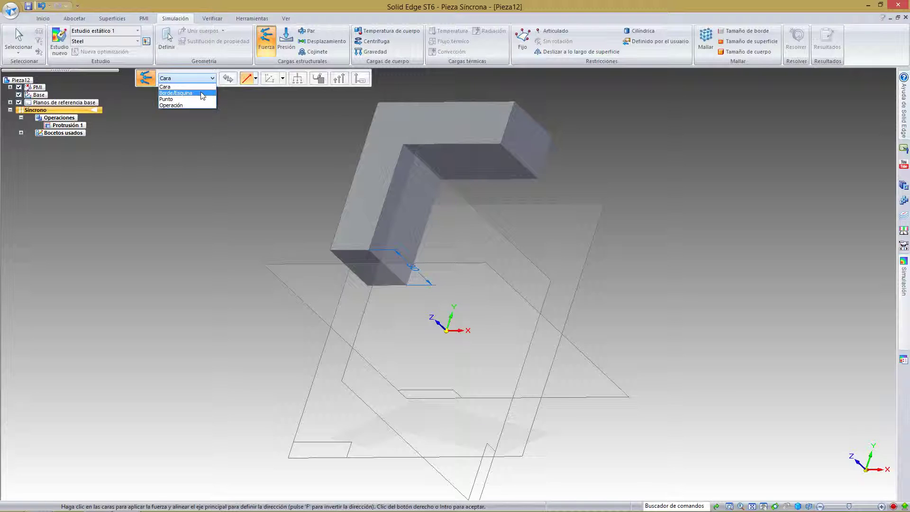
pyautogui.click(203, 93)
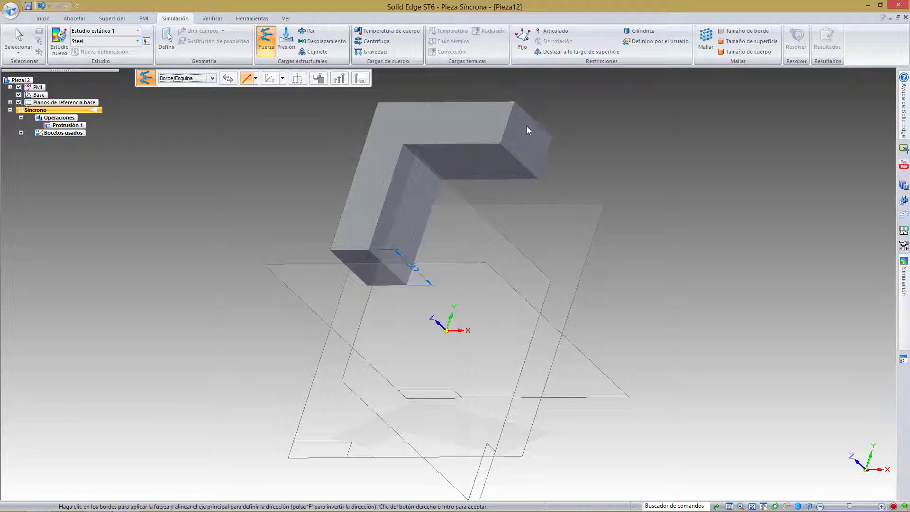
pyautogui.click(505, 127)
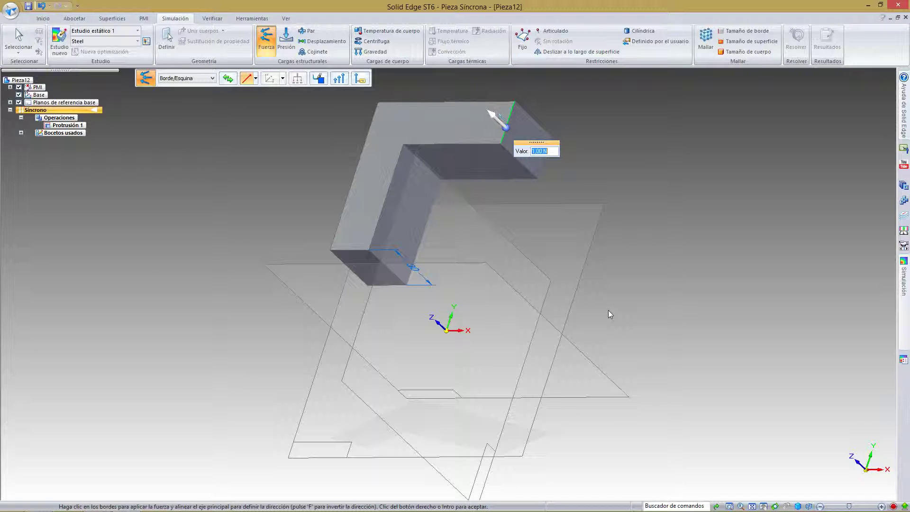
pyautogui.click(228, 79)
pyautogui.press('Return')
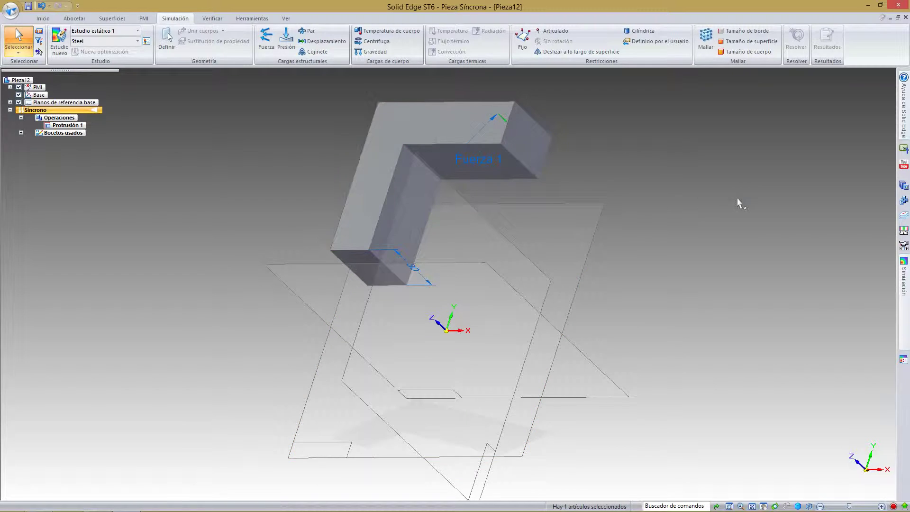
# Step: Examine the edge force's direction options and its X, Y and Z components in the load definition
pyautogui.click(487, 163)
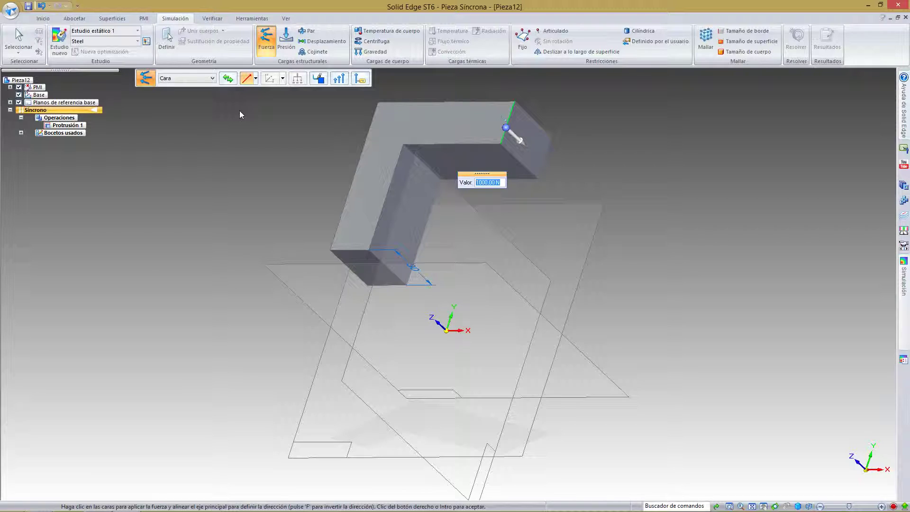
pyautogui.click(256, 79)
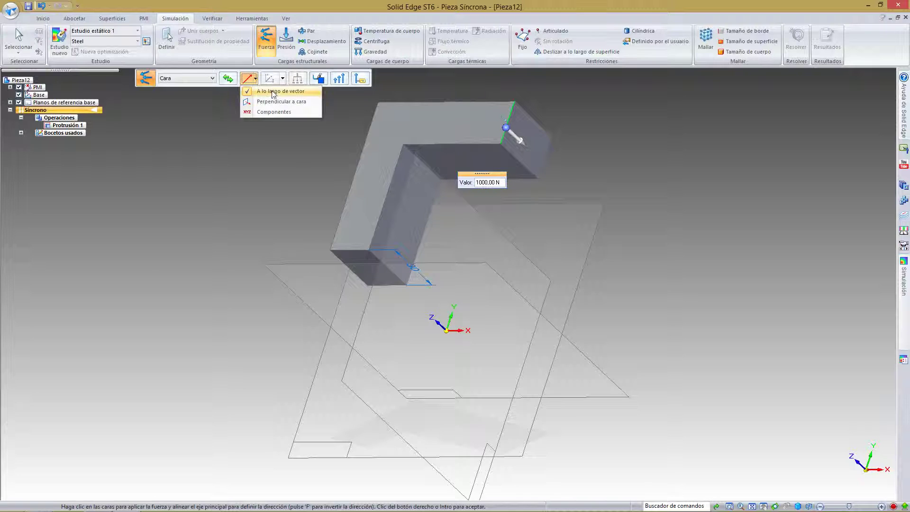
pyautogui.click(283, 114)
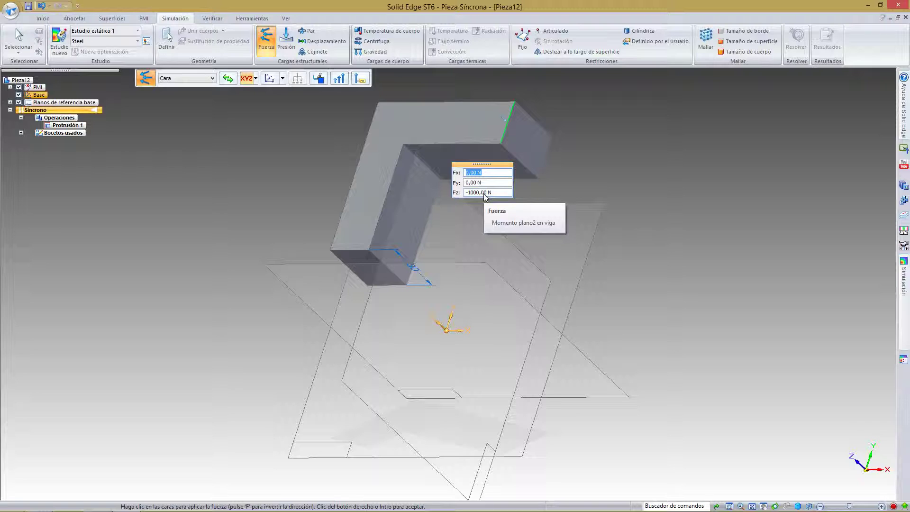
pyautogui.rightClick(627, 192)
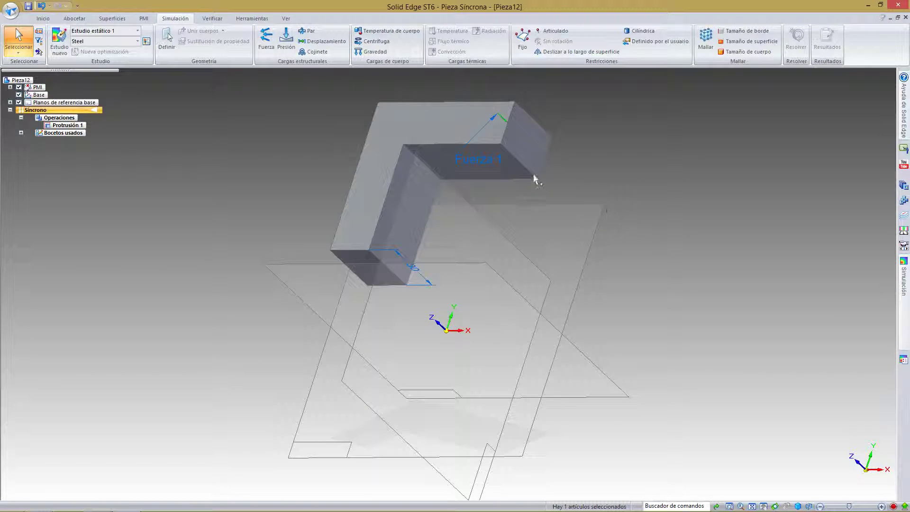
pyautogui.click(479, 159)
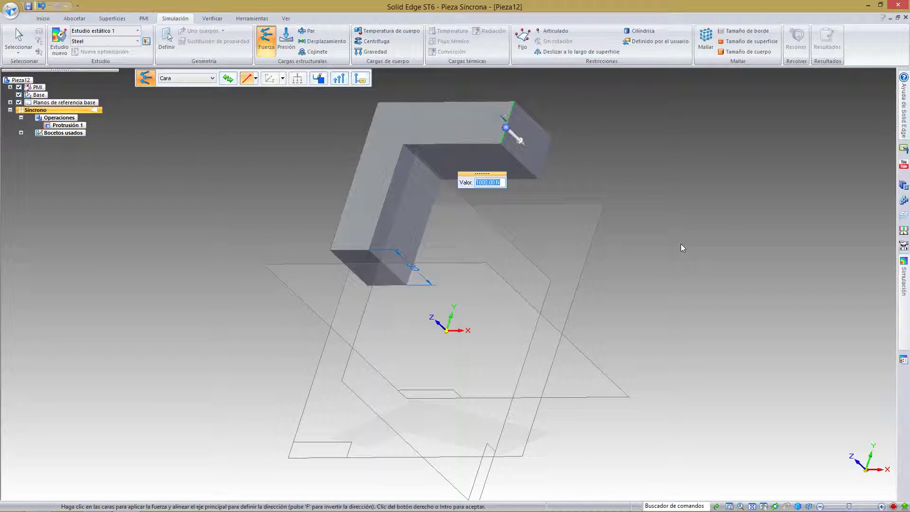
pyautogui.rightClick(681, 245)
# Step: Add a Fijo constraint to the lower end face of the L-shaped part's vertical arm
pyautogui.moveTo(900, 310)
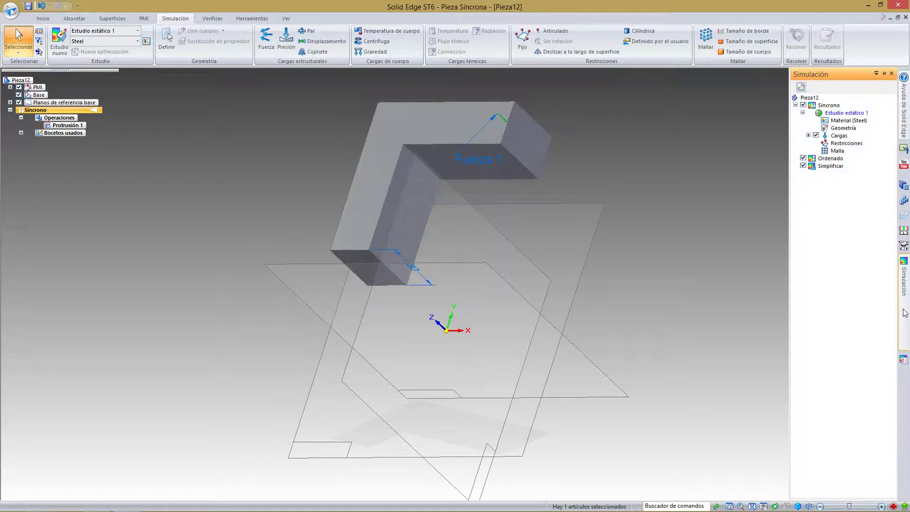
pyautogui.click(833, 143)
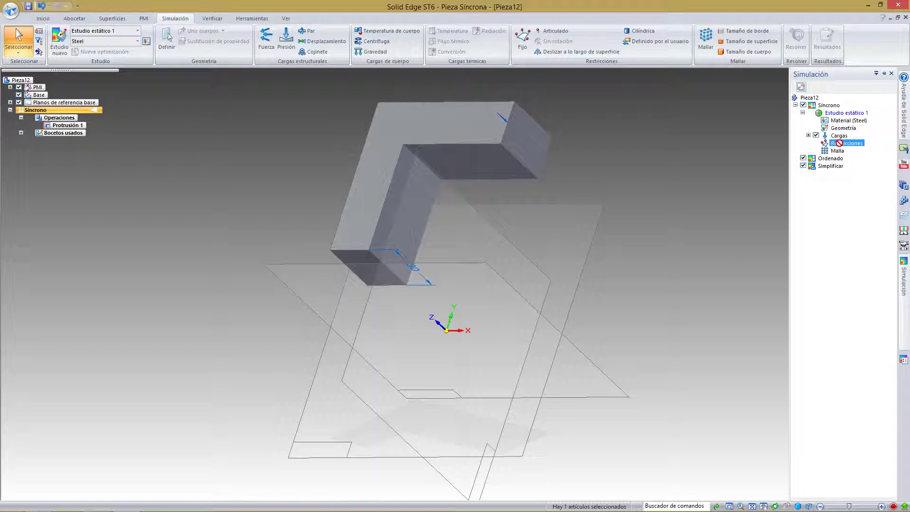
pyautogui.click(523, 40)
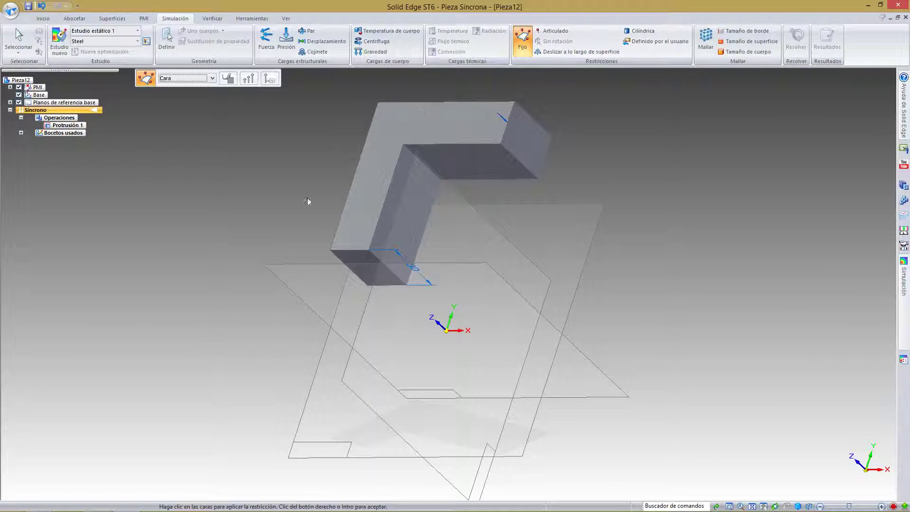
pyautogui.click(191, 79)
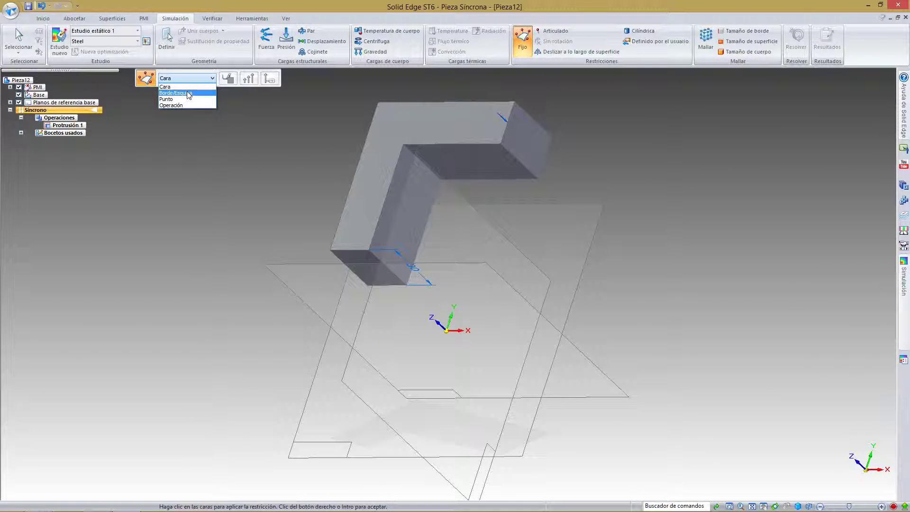
pyautogui.click(166, 87)
pyautogui.click(365, 261)
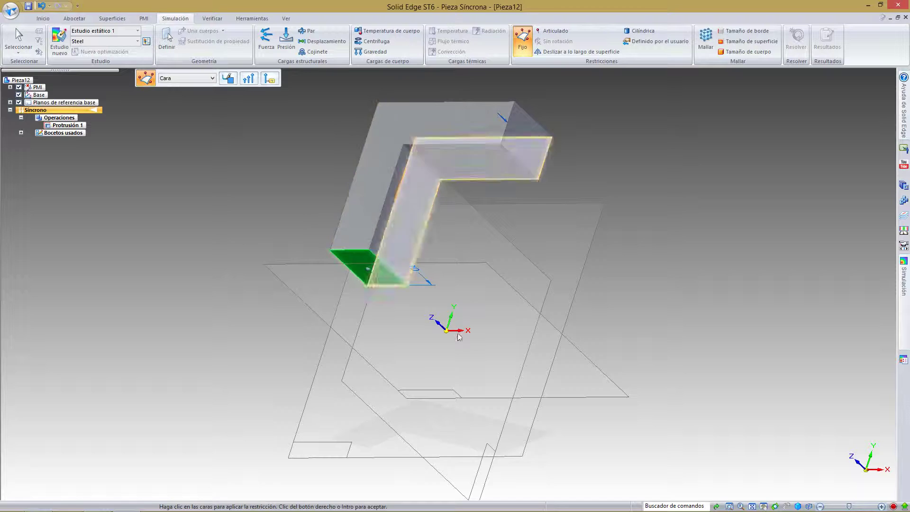
pyautogui.rightClick(654, 226)
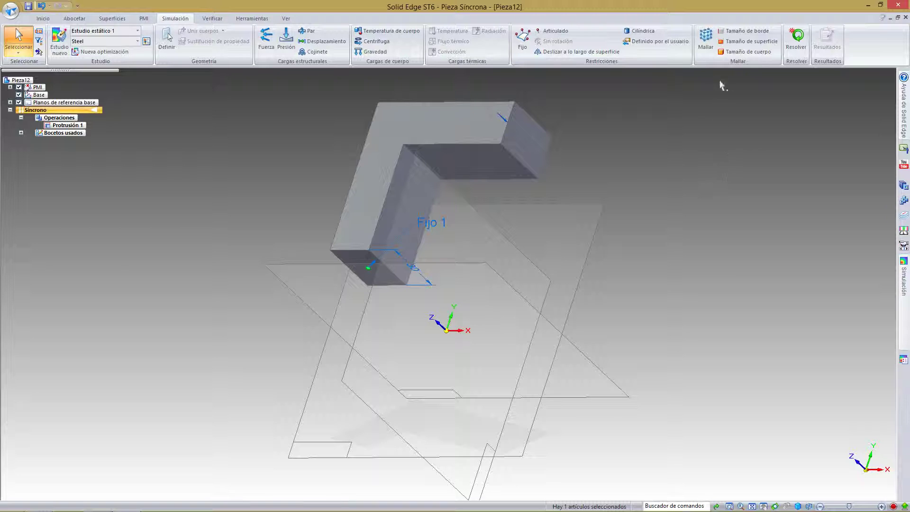
# Step: Generate the tetrahedral mesh for the study with a subjective mesh size of 6,85 mm
pyautogui.moveTo(906, 290)
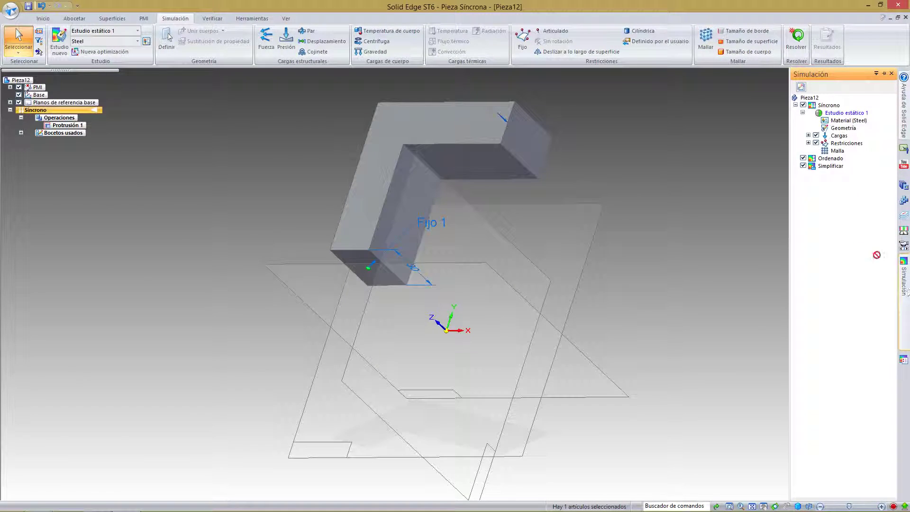
pyautogui.click(835, 151)
pyautogui.rightClick(832, 152)
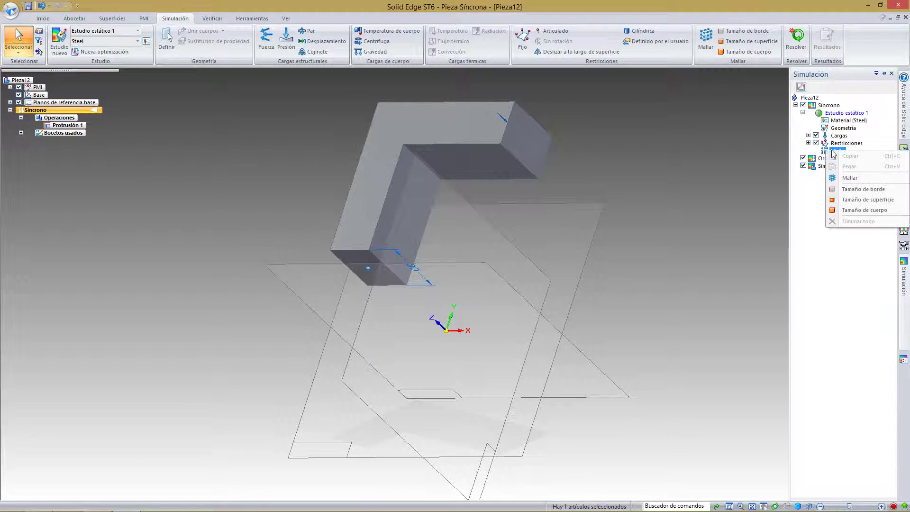
pyautogui.click(842, 179)
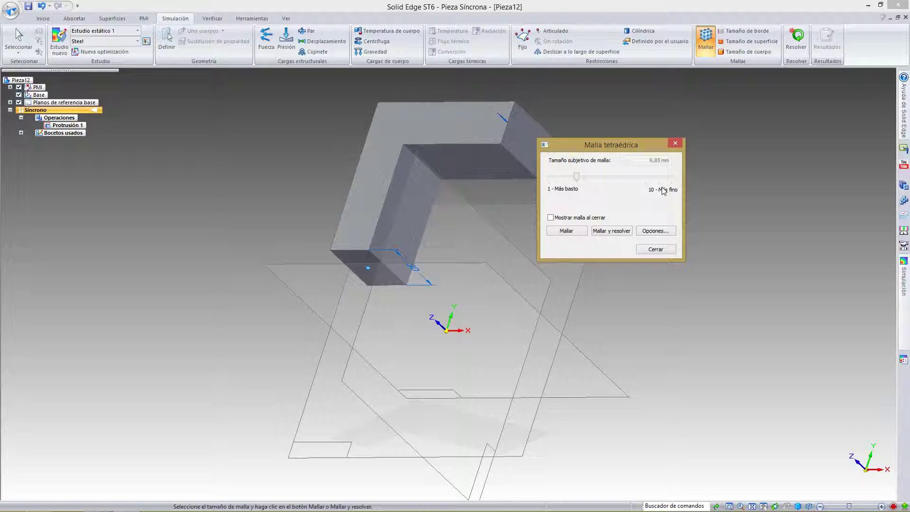
pyautogui.click(576, 232)
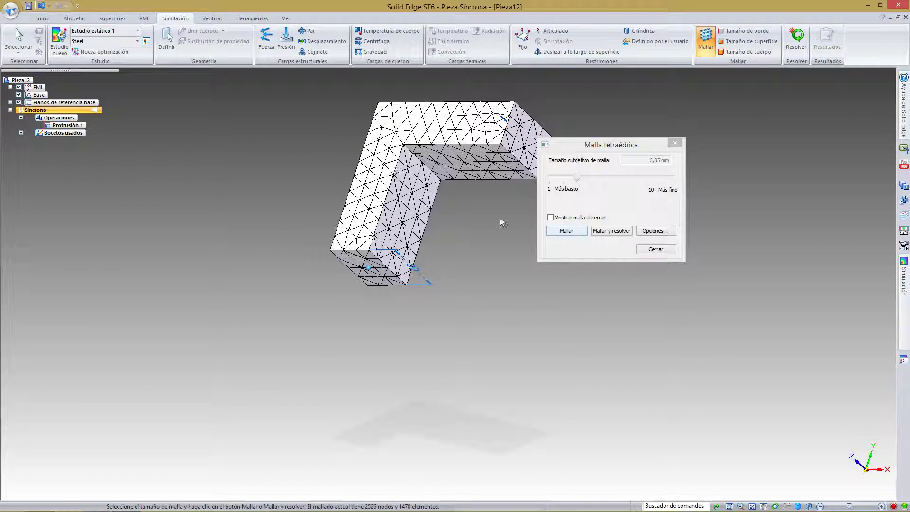
pyautogui.click(653, 250)
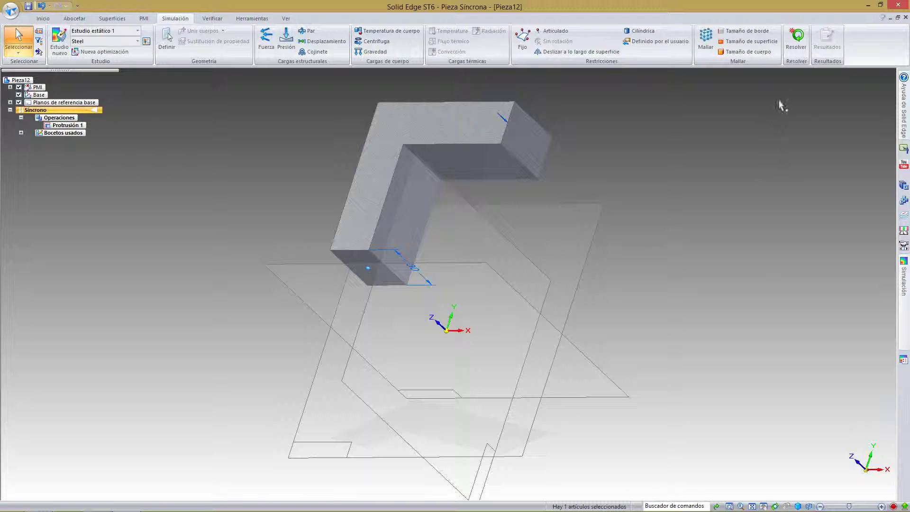
# Step: Solve the static study and expand the Desplazamiento and Tensión plots in its results tree
pyautogui.click(794, 49)
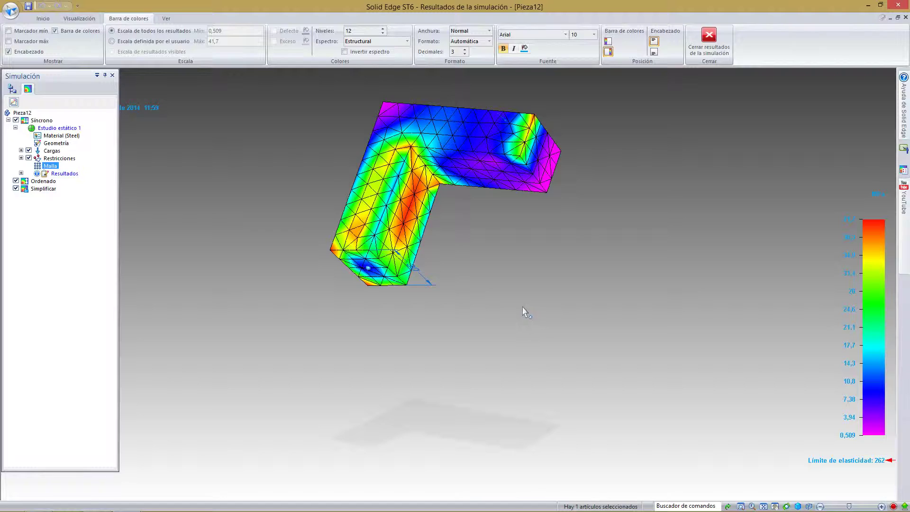
pyautogui.moveTo(513, 311); pyautogui.dragTo(534, 249, button='middle')
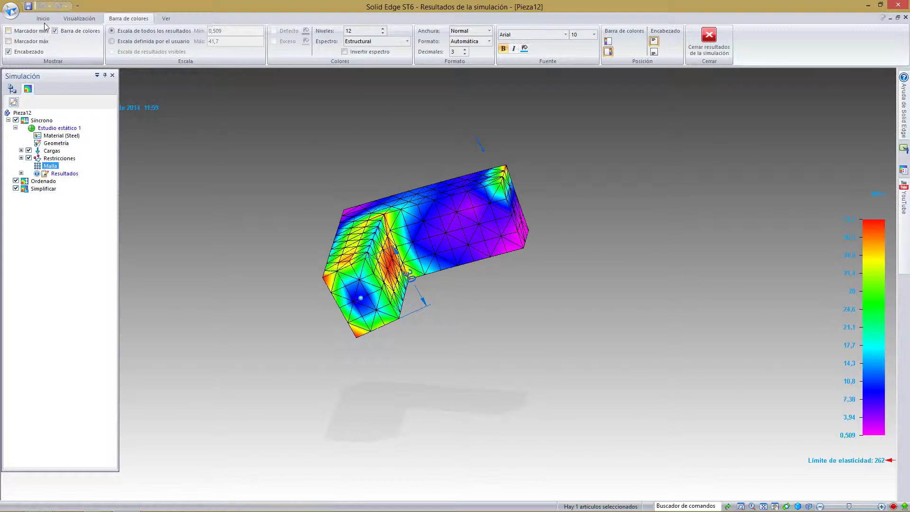
pyautogui.click(44, 19)
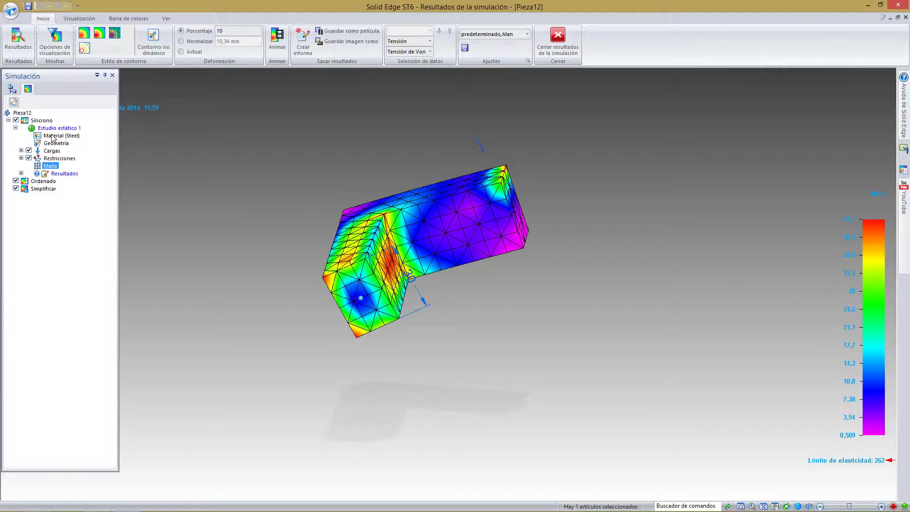
pyautogui.click(21, 173)
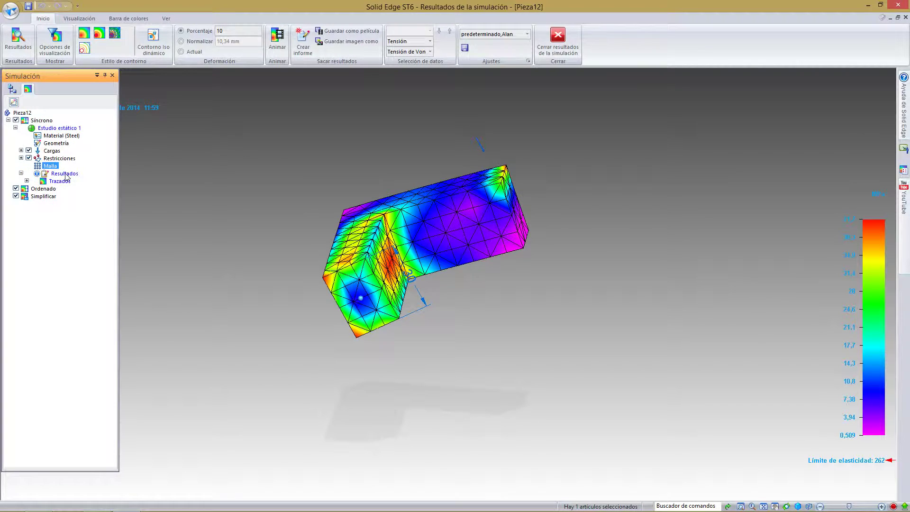
pyautogui.click(26, 181)
pyautogui.click(33, 188)
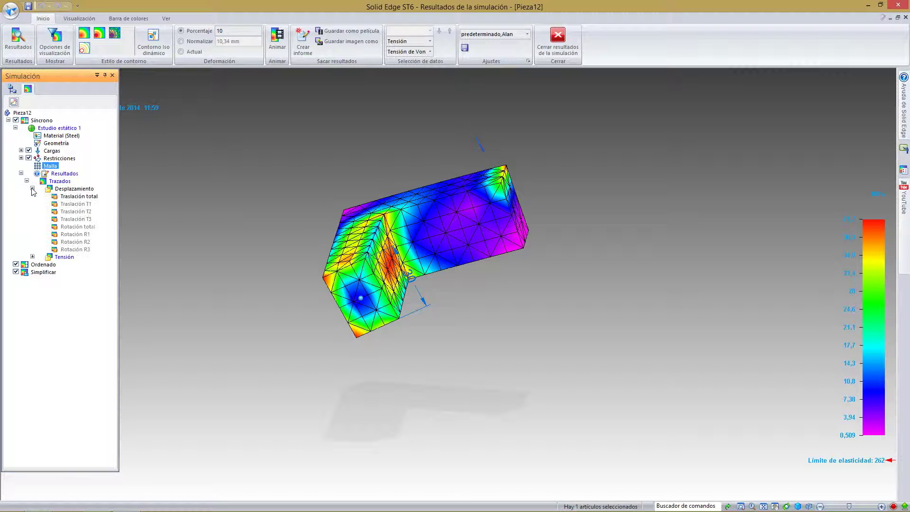
pyautogui.click(32, 256)
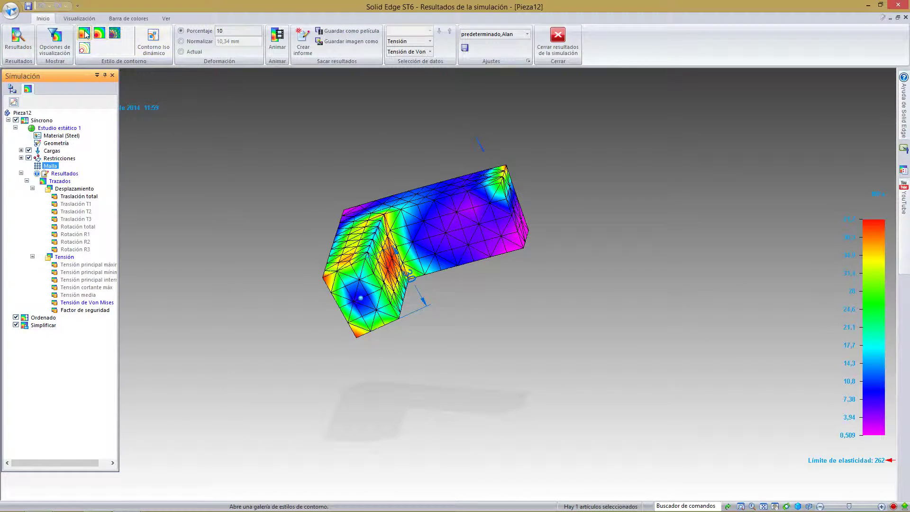
# Step: Compare the alternative contour styles on the Von Mises stress plot, then restore the smooth contour style
pyautogui.click(114, 32)
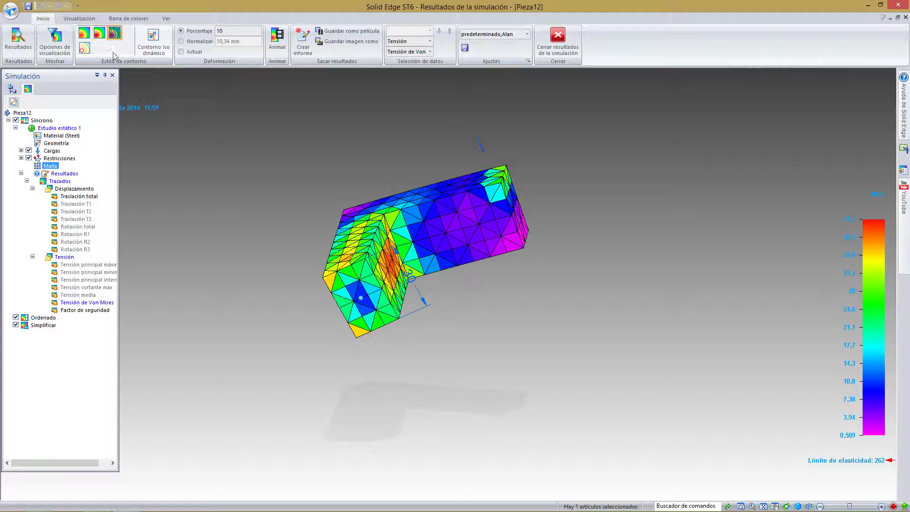
pyautogui.click(84, 47)
pyautogui.click(83, 32)
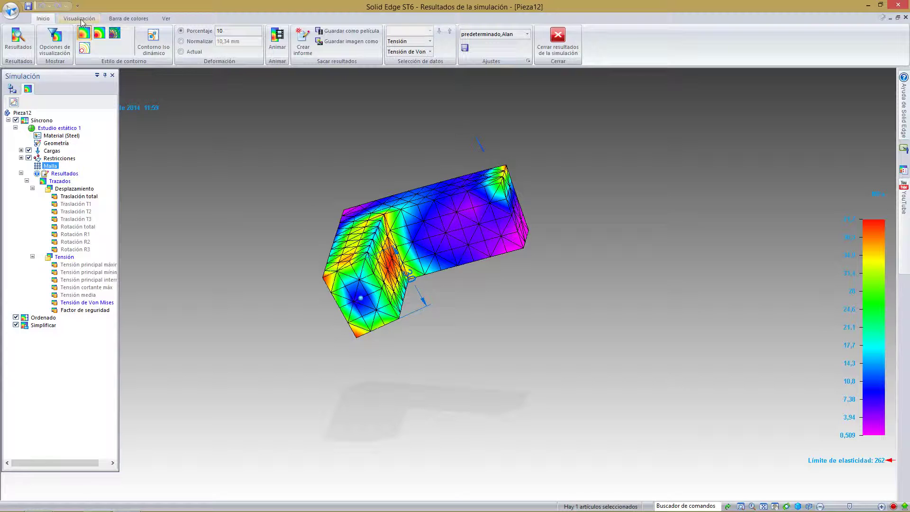
# Step: Show the maximum value marker on the Von Mises stress plot and inspect the stress distribution around the L-shaped part
pyautogui.click(128, 20)
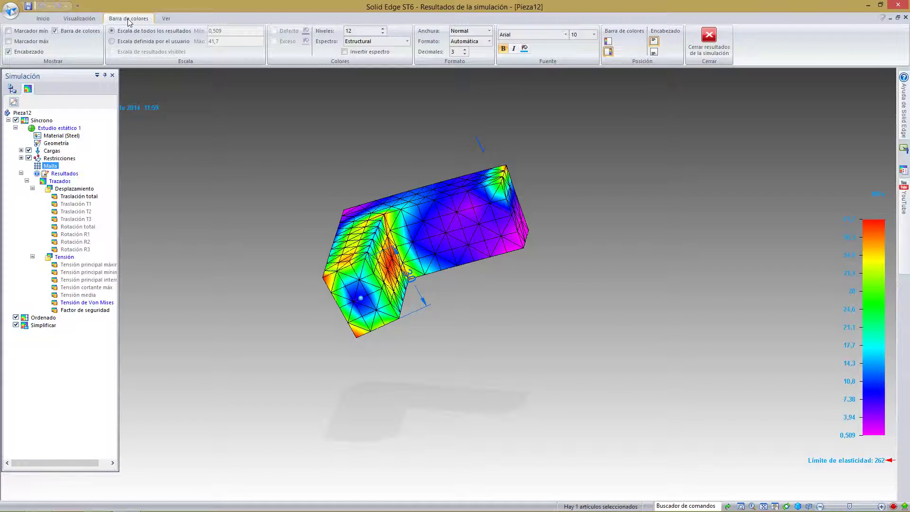
pyautogui.click(26, 42)
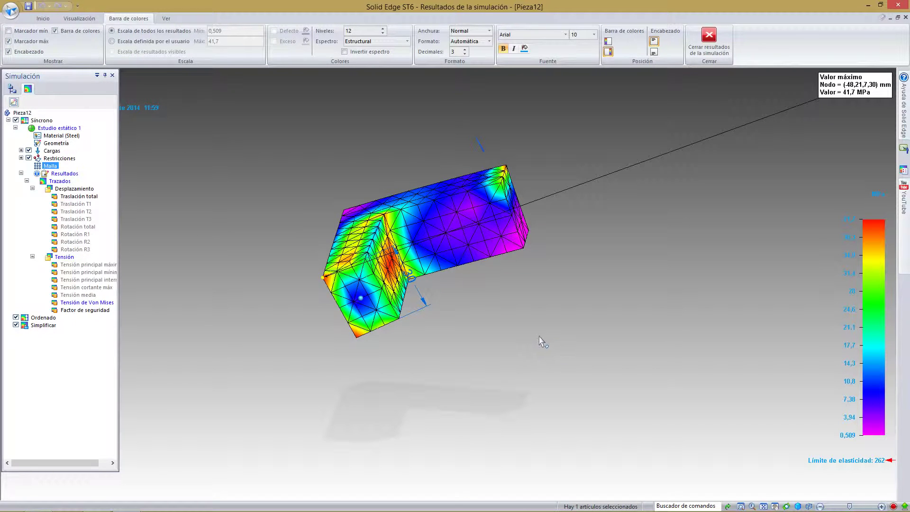
pyautogui.moveTo(529, 340)
pyautogui.mouseDown(button='middle')
pyautogui.moveTo(560, 326)
pyautogui.moveTo(532, 314)
pyautogui.moveTo(537, 325)
pyautogui.moveTo(524, 339)
pyautogui.moveTo(536, 340)
pyautogui.mouseUp(button='middle')
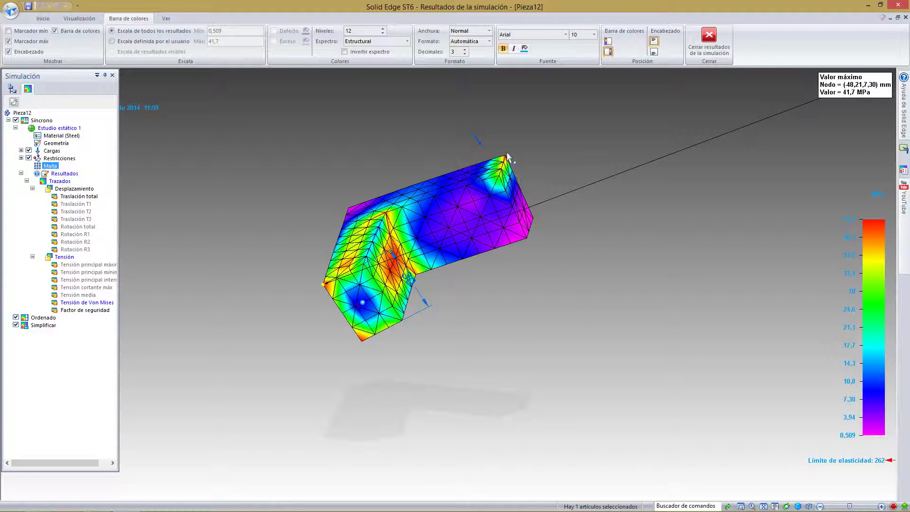
pyautogui.moveTo(548, 281); pyautogui.dragTo(569, 278, button='middle')
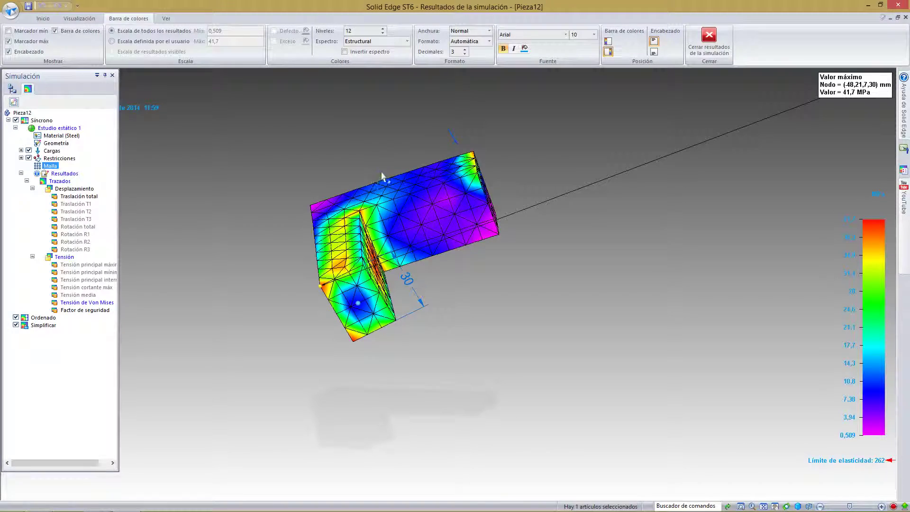
pyautogui.moveTo(584, 278); pyautogui.dragTo(573, 256, button='middle')
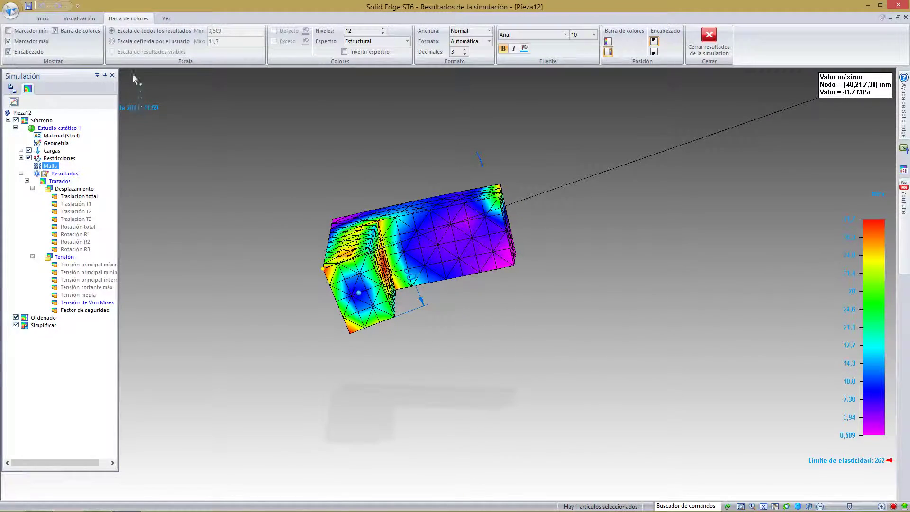
# Step: Display the Traslación total displacement plot and animate the part's deformation
pyautogui.click(71, 196)
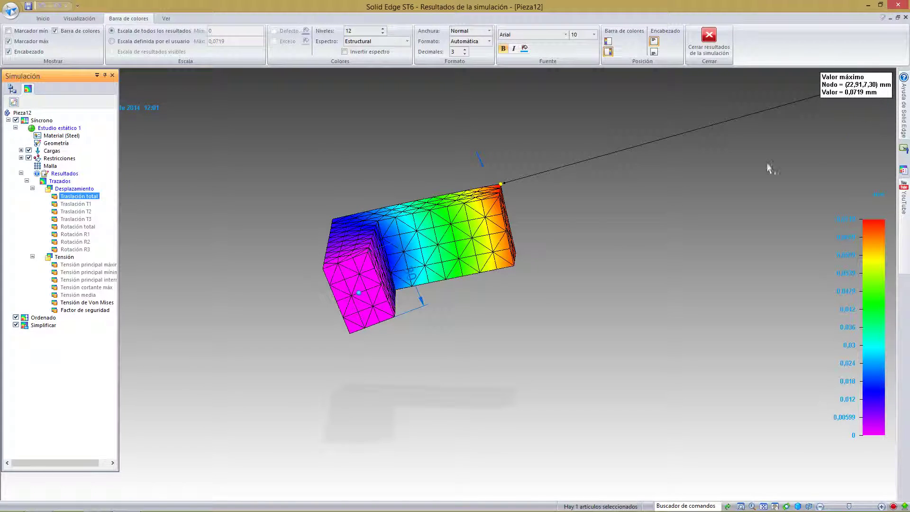
pyautogui.moveTo(603, 243)
pyautogui.mouseDown(button='middle')
pyautogui.moveTo(596, 223)
pyautogui.moveTo(610, 218)
pyautogui.moveTo(587, 244)
pyautogui.moveTo(605, 245)
pyautogui.mouseUp(button='middle')
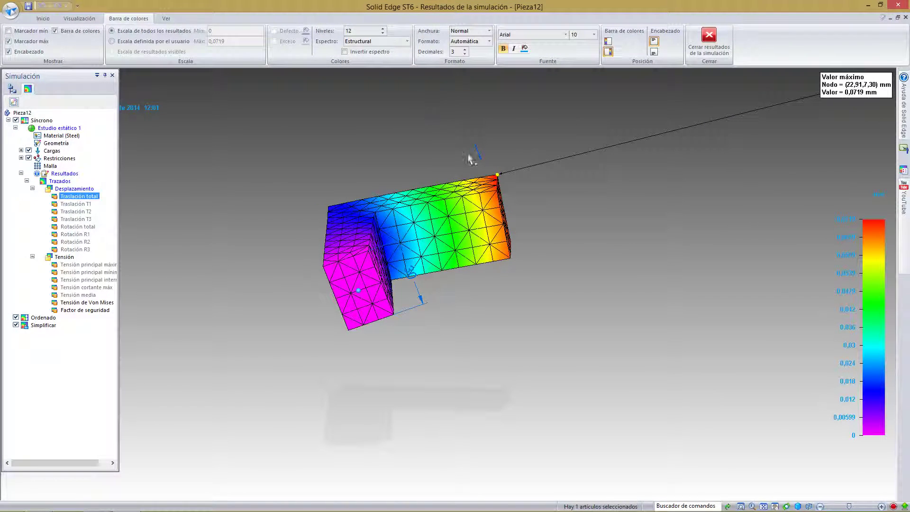
pyautogui.click(53, 20)
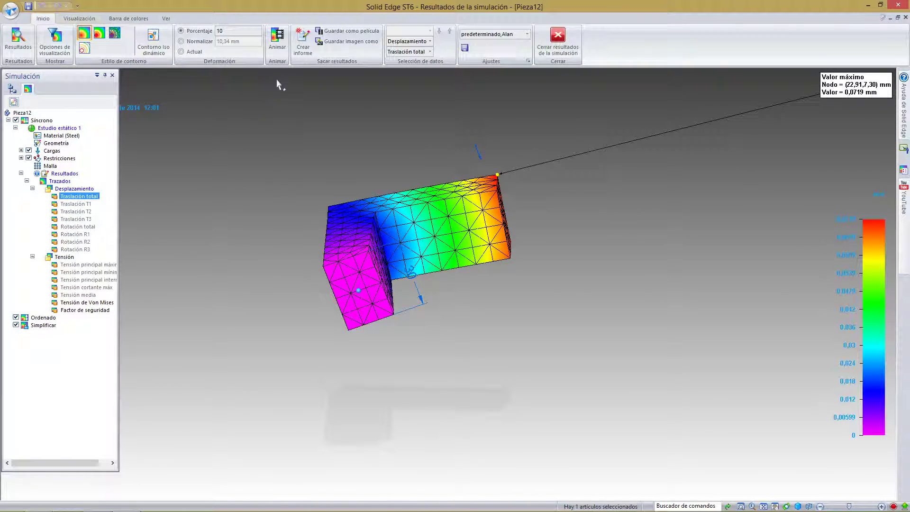
pyautogui.click(284, 50)
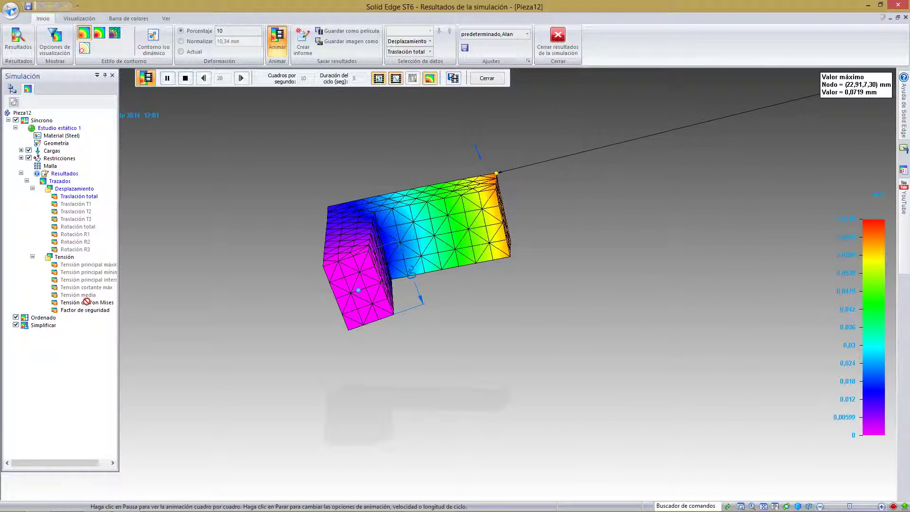
# Step: Close the simulation results, reopen them from the study, and inspect the Traslación total plot on the part
pyautogui.click(558, 45)
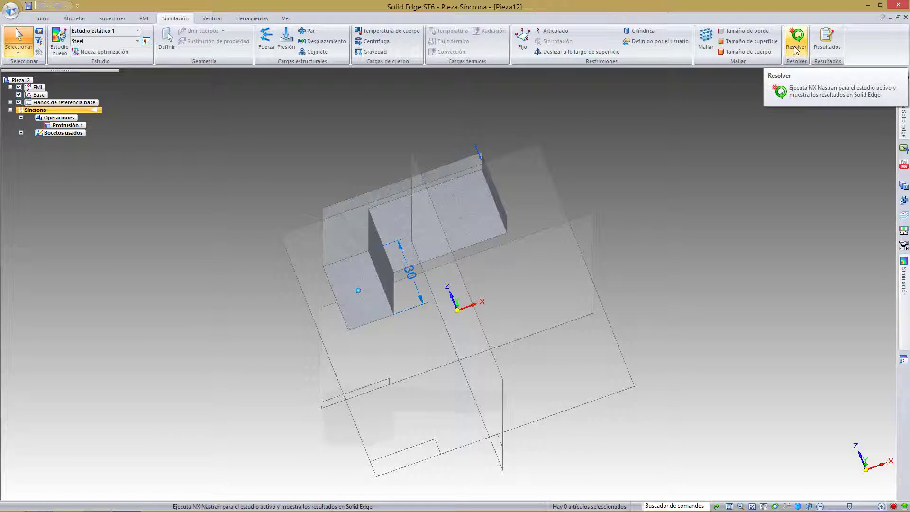
pyautogui.click(826, 45)
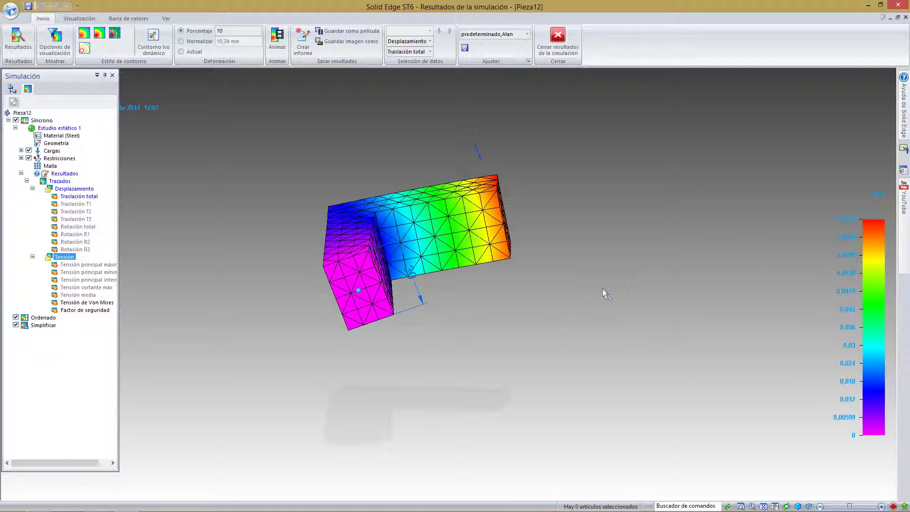
pyautogui.moveTo(606, 293); pyautogui.dragTo(585, 284, button='middle')
pyautogui.moveTo(607, 211)
pyautogui.mouseDown(button='middle')
pyautogui.moveTo(625, 231)
pyautogui.moveTo(608, 226)
pyautogui.mouseUp(button='middle')
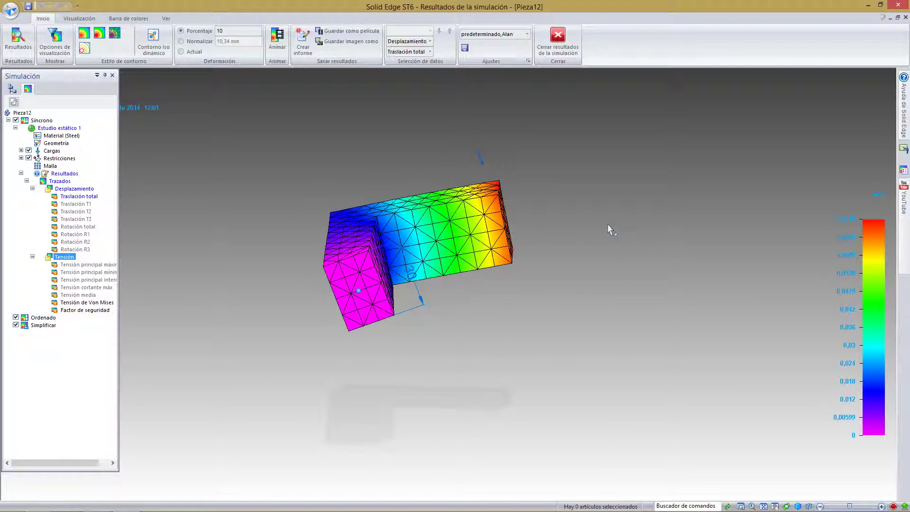